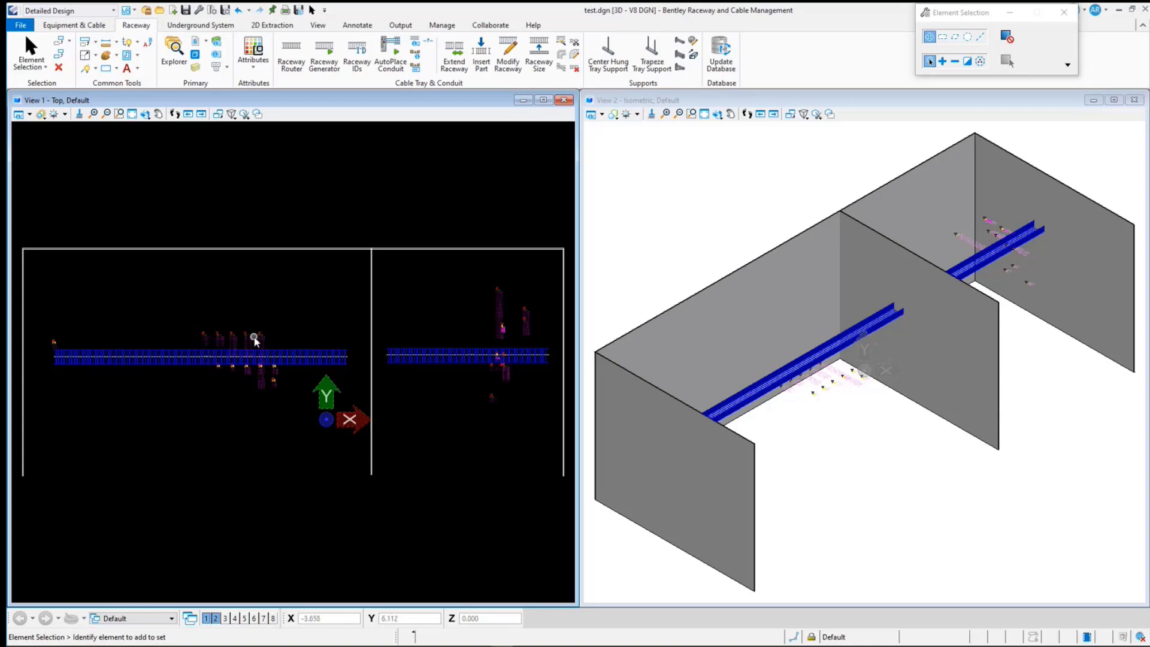
- Inspect the left tray run and frame the wall gap in the top view
scroll(255, 340, "up", 3)
scroll(289, 315, "down", 3)
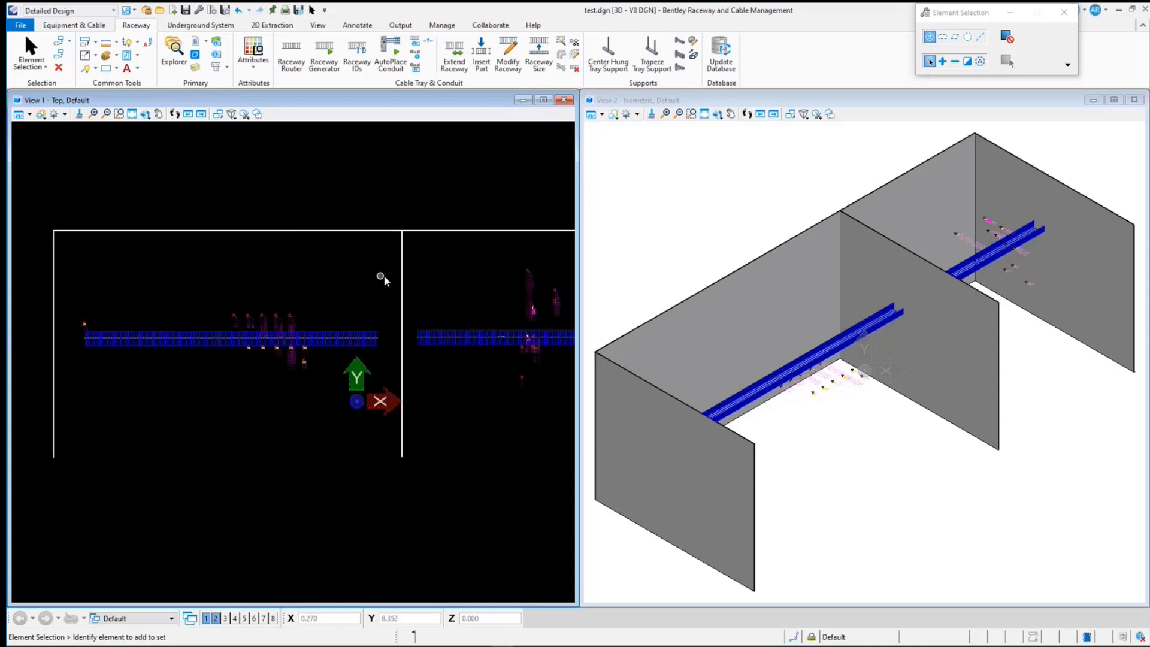
left_click(368, 347)
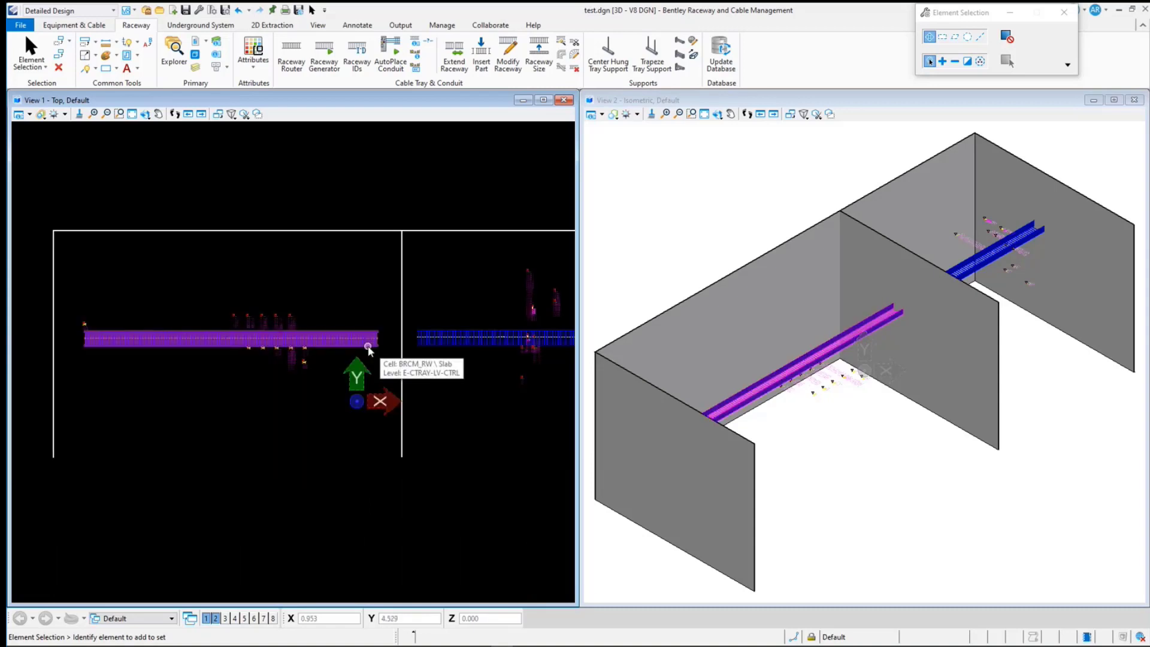
middle_click_drag(368, 346, 328, 329)
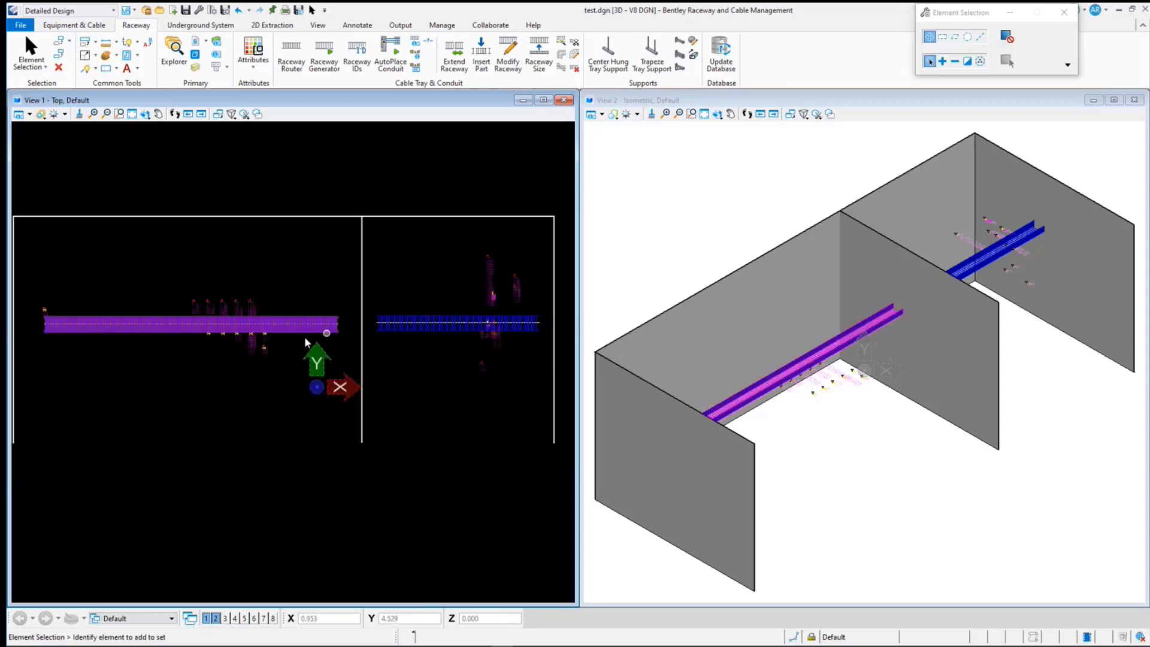
scroll(339, 331, "up", 5)
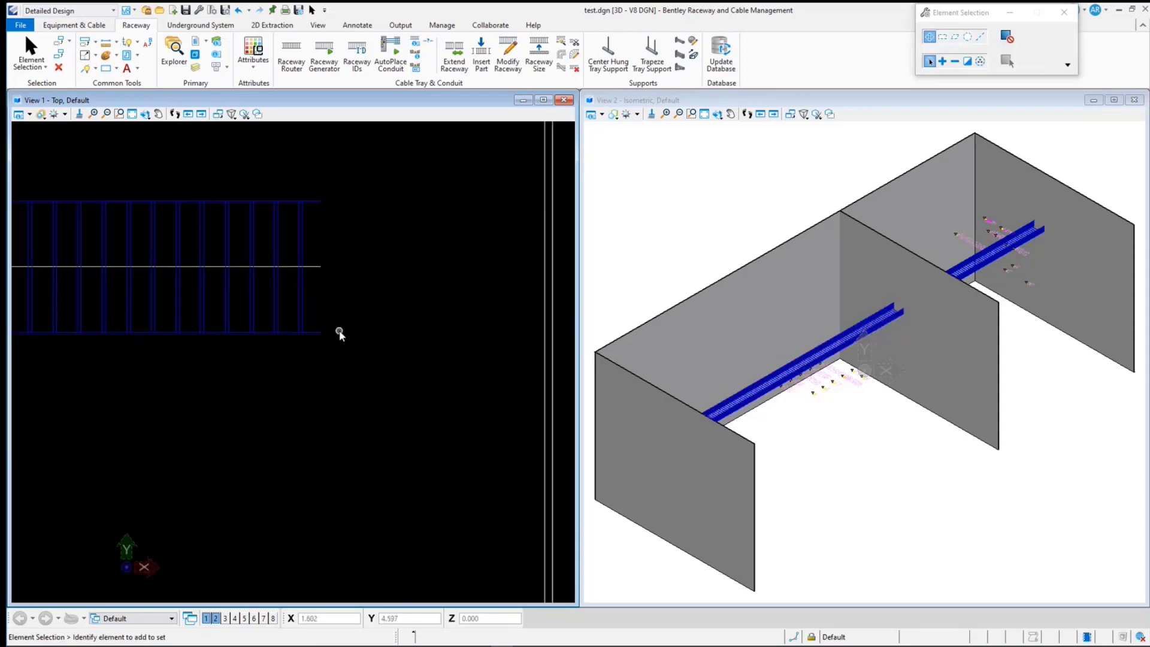
scroll(339, 330, "down", 5)
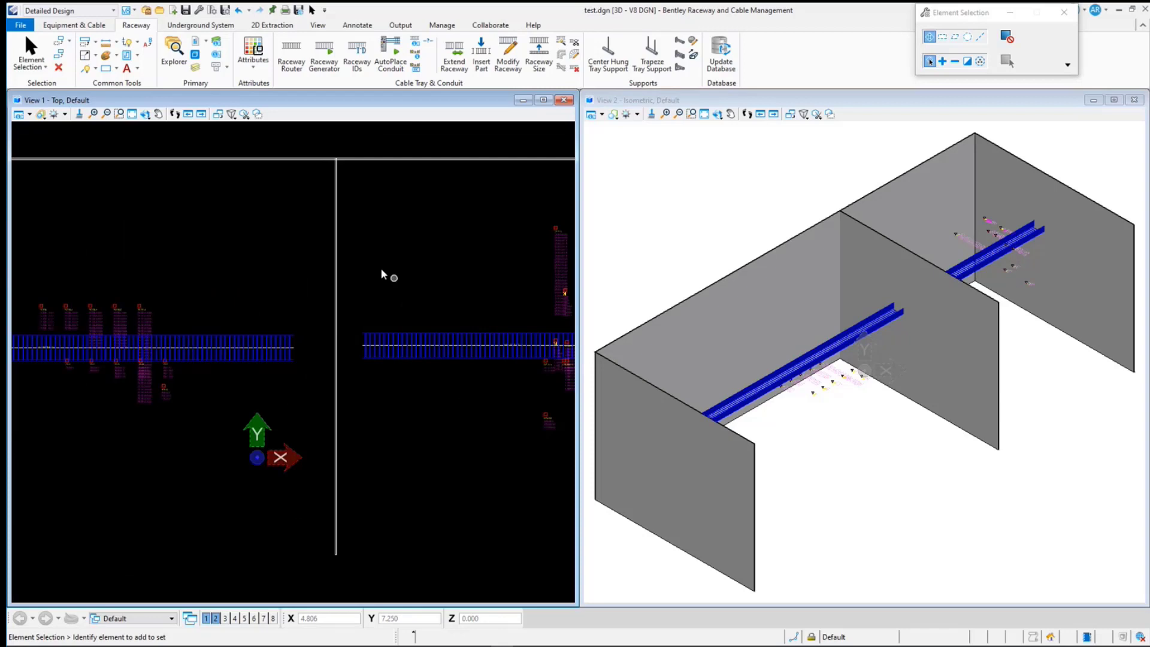
- In Raceway Router, confirm system Transits, catalog Roxtec Transit Frame S and variant 8+8x2 PRIMED
left_click(291, 57)
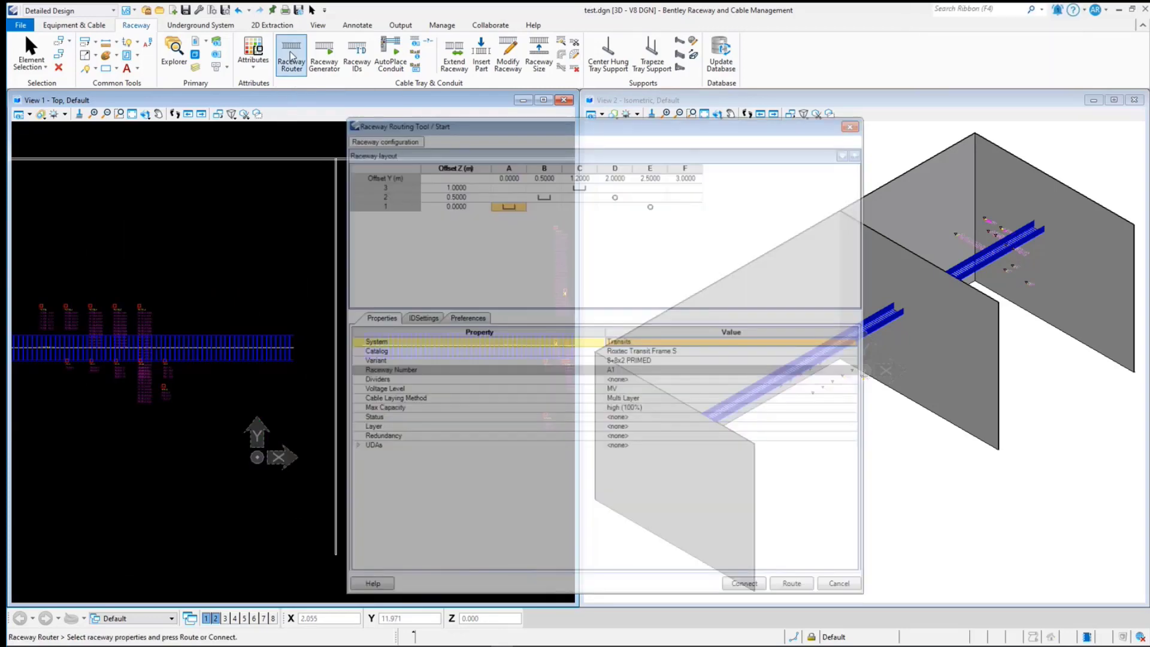
left_click_drag(526, 126, 606, 61)
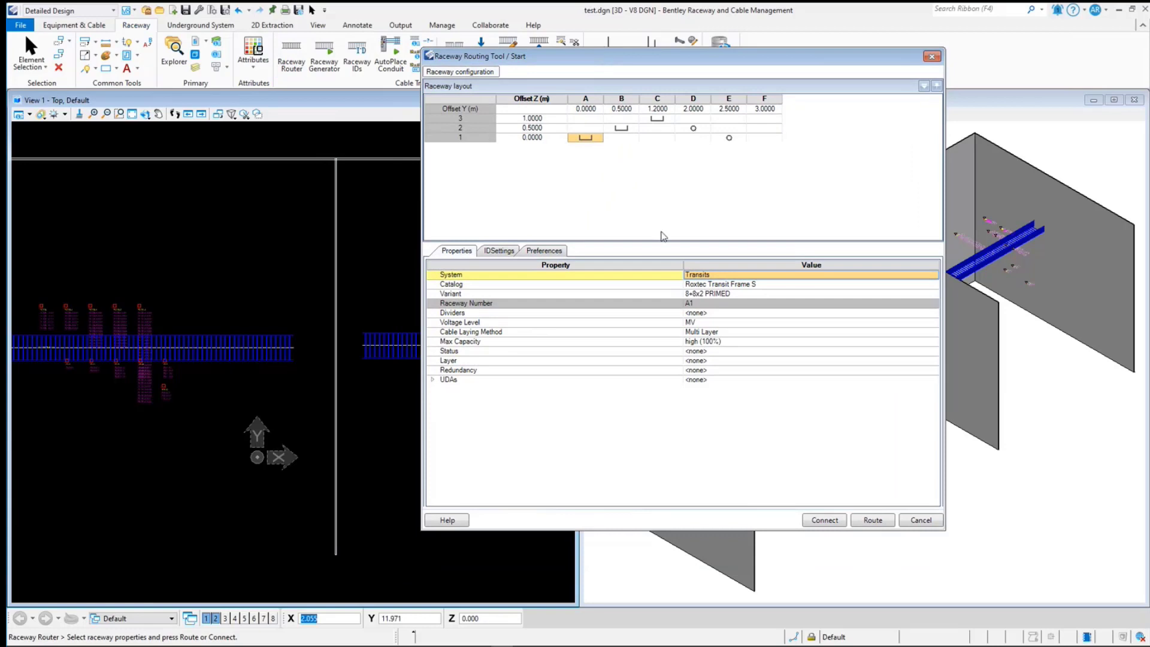
left_click(738, 274)
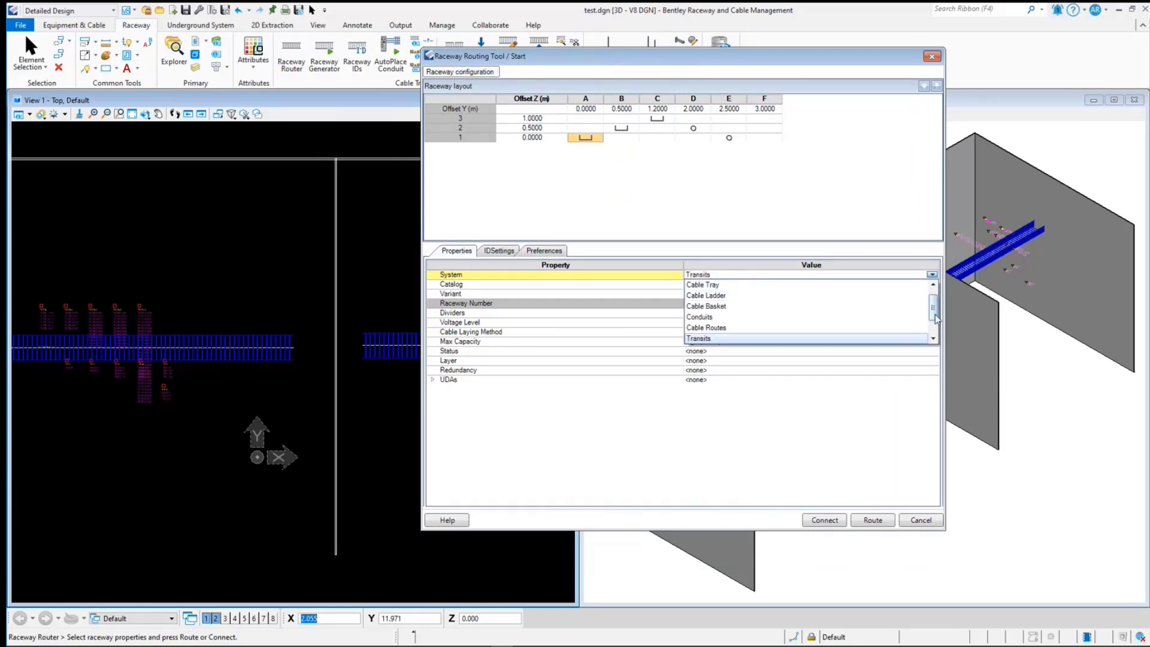
scroll(914, 304, "up", 1)
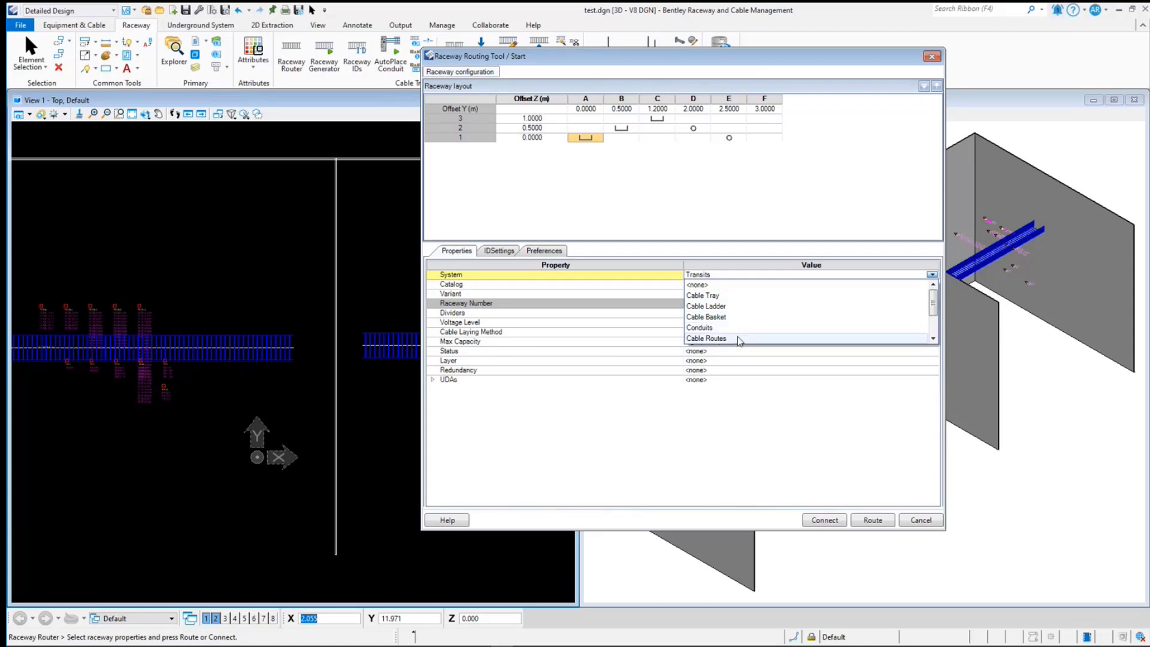
scroll(737, 339, "down", 2)
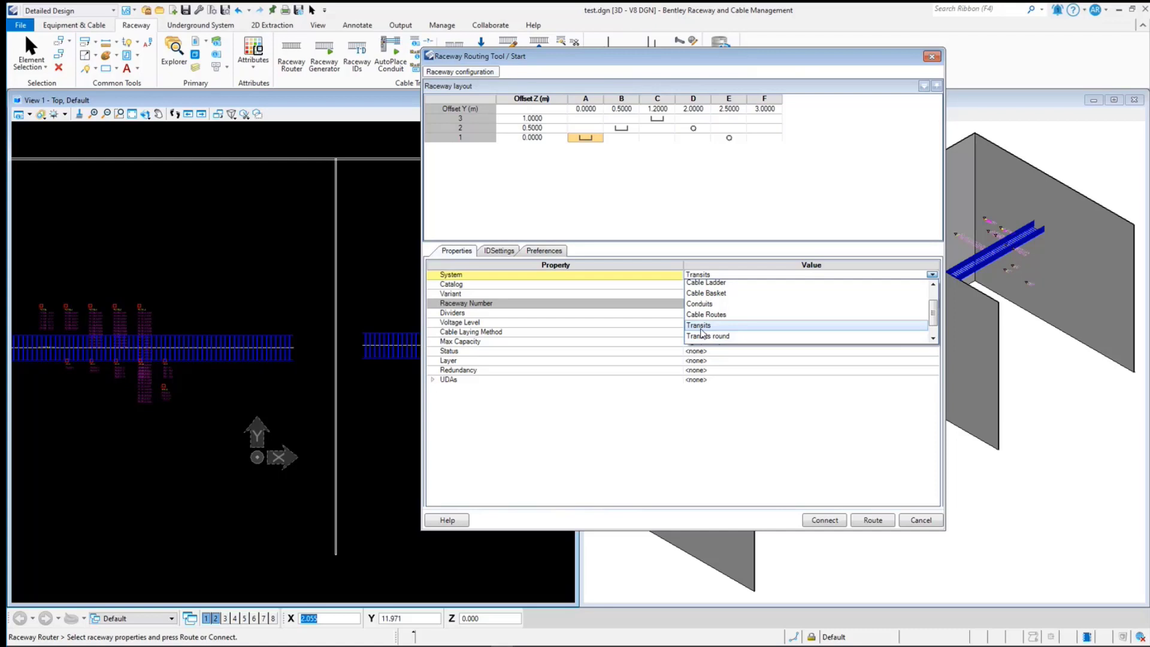
left_click(717, 325)
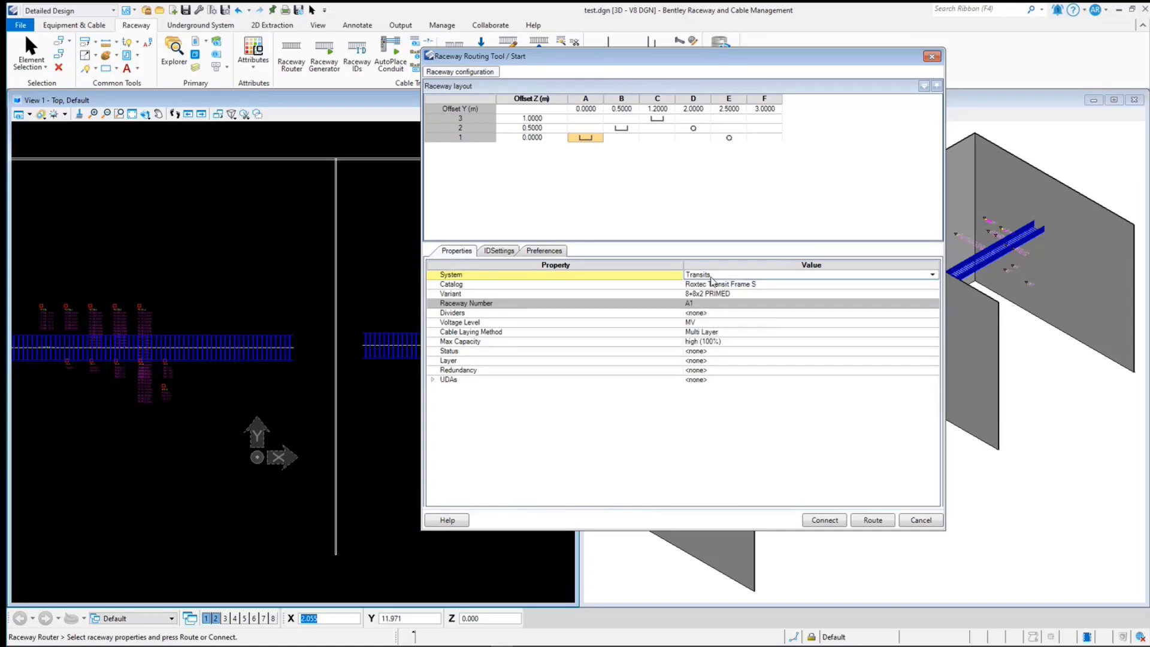
left_click(760, 287)
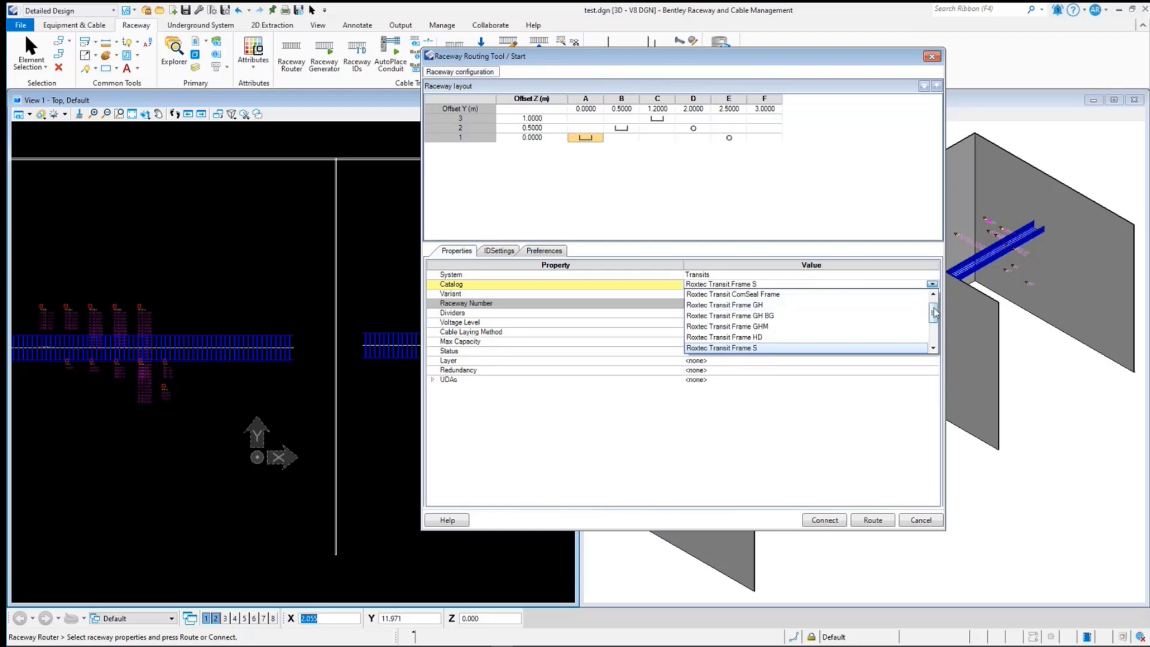
scroll(937, 308, "up", 1)
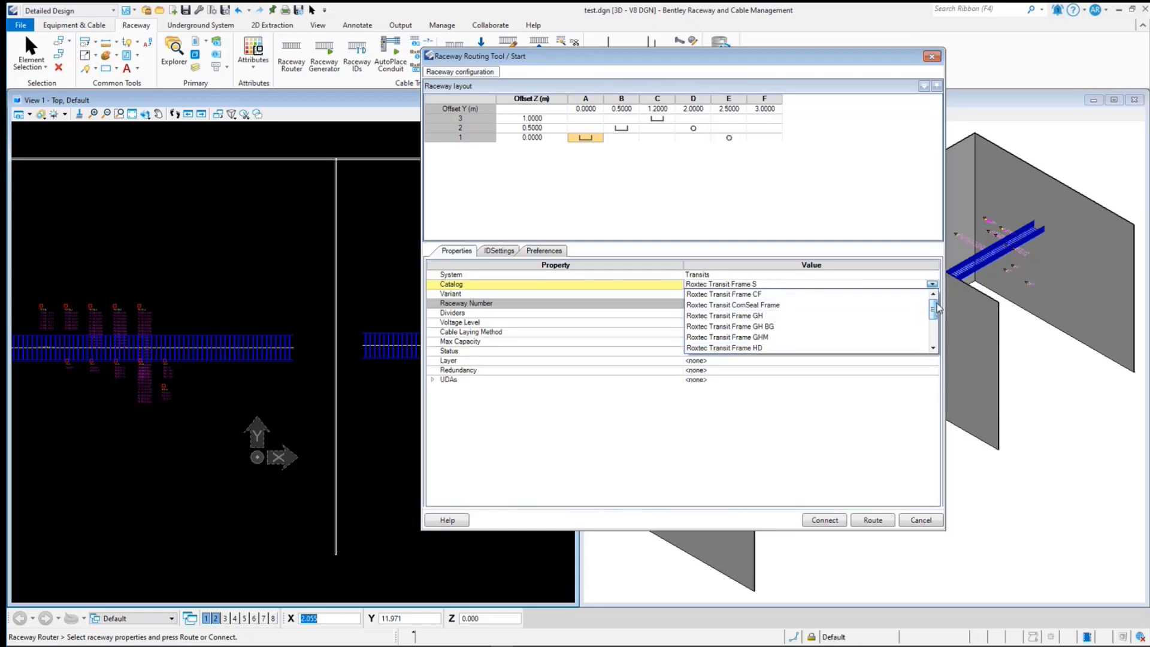
key("Escape")
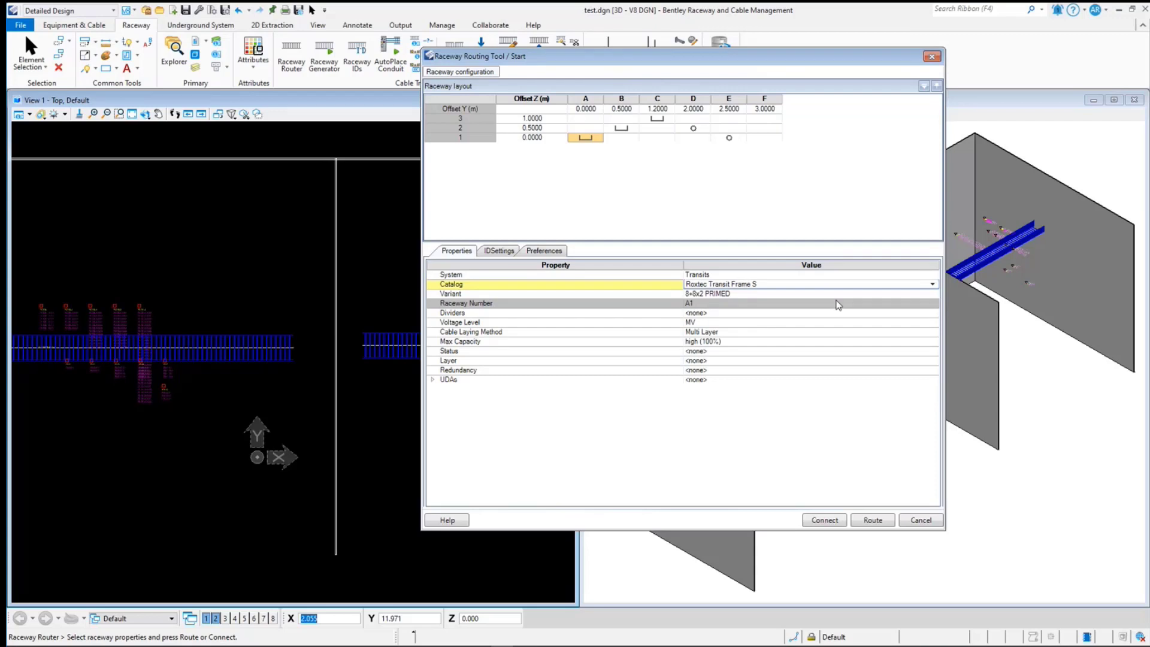
left_click(908, 293)
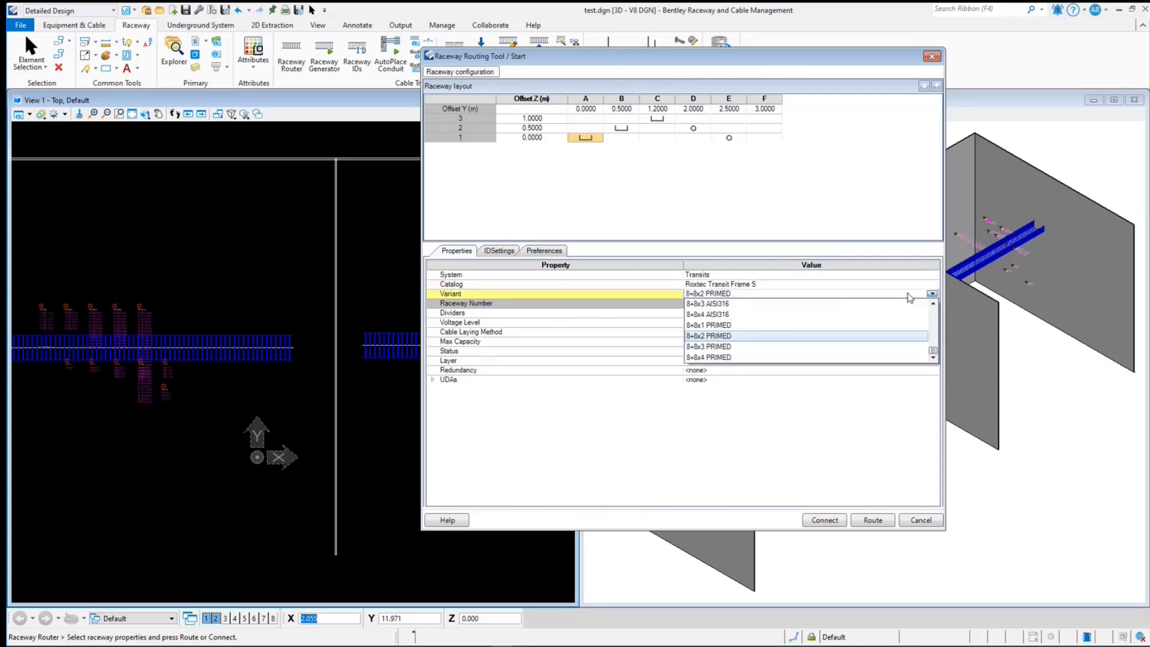
left_click(817, 293)
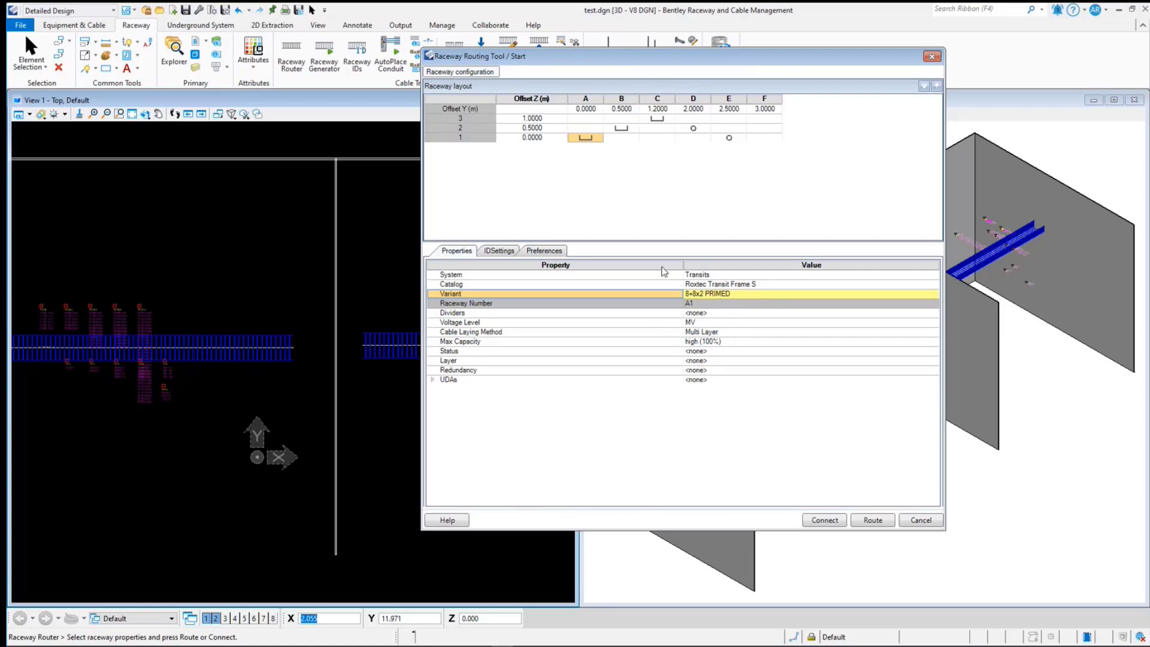
- Check gaps B2 and E1, return to A1, set the ID start value to 9, and route
left_click(626, 131)
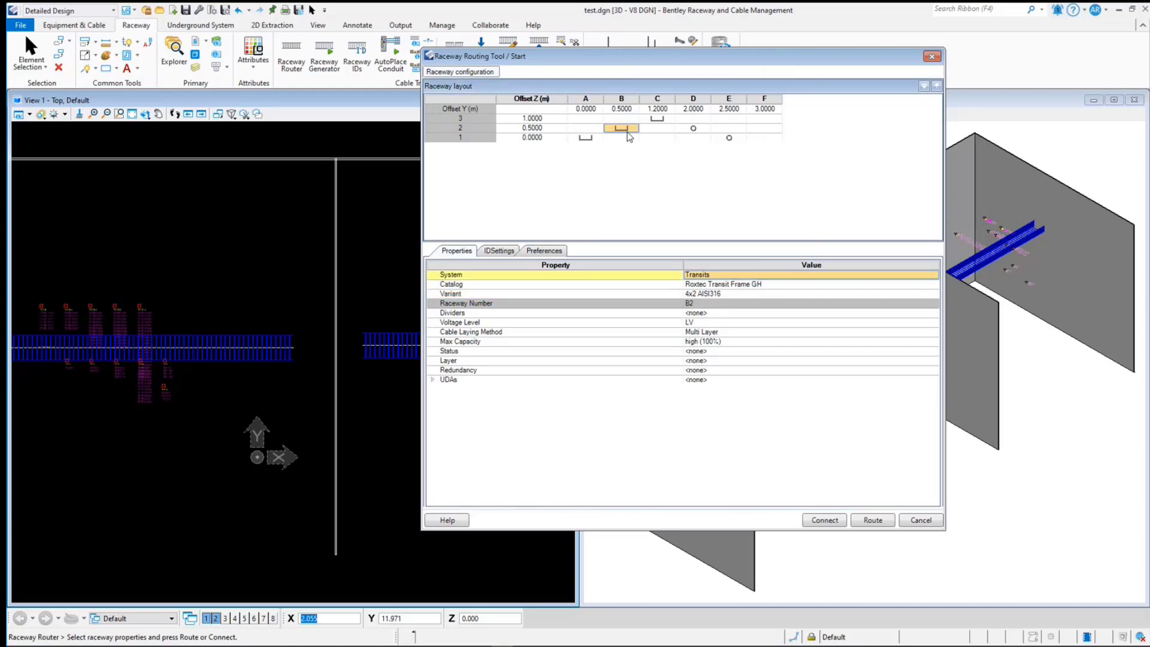
left_click(729, 138)
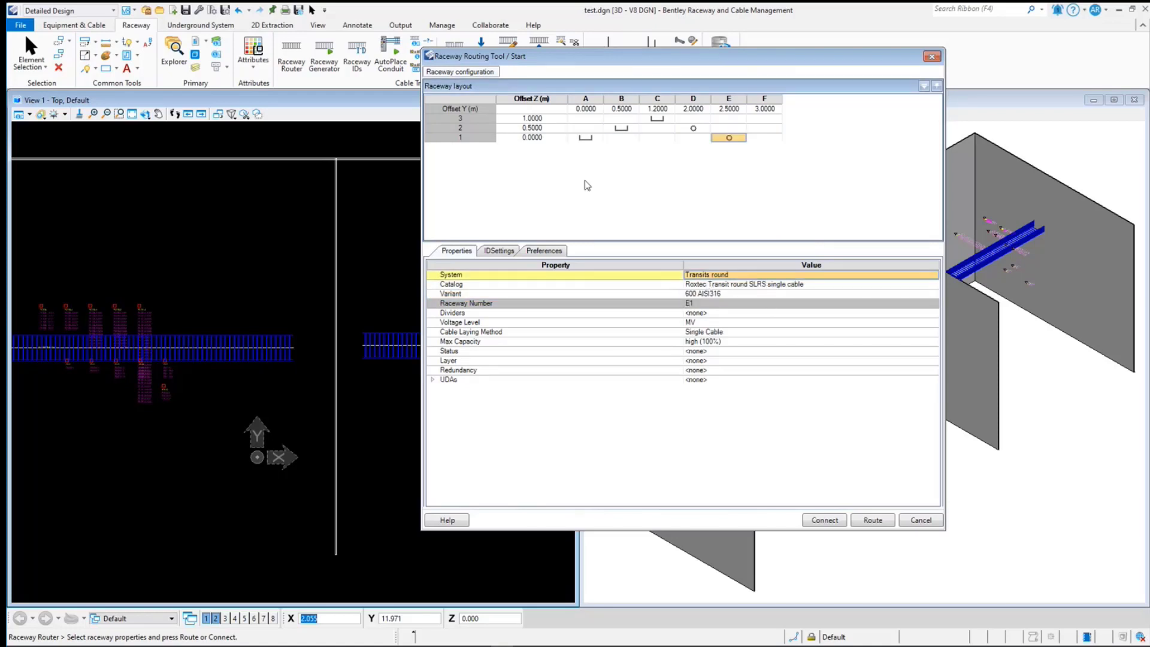
left_click(587, 139)
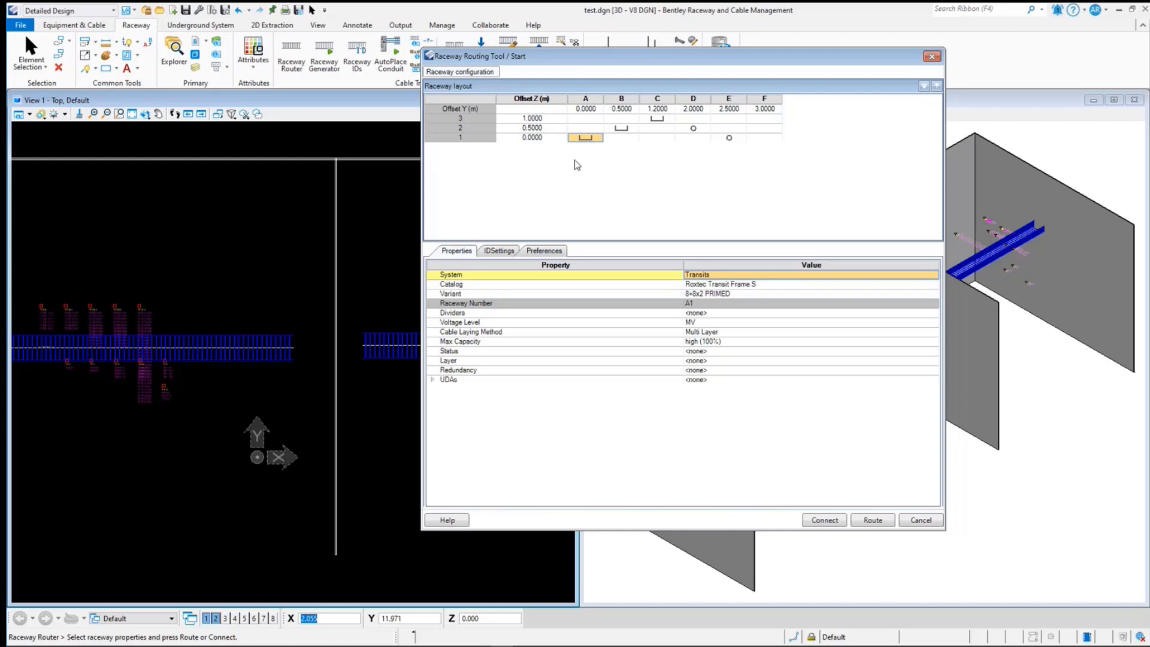
left_click(501, 251)
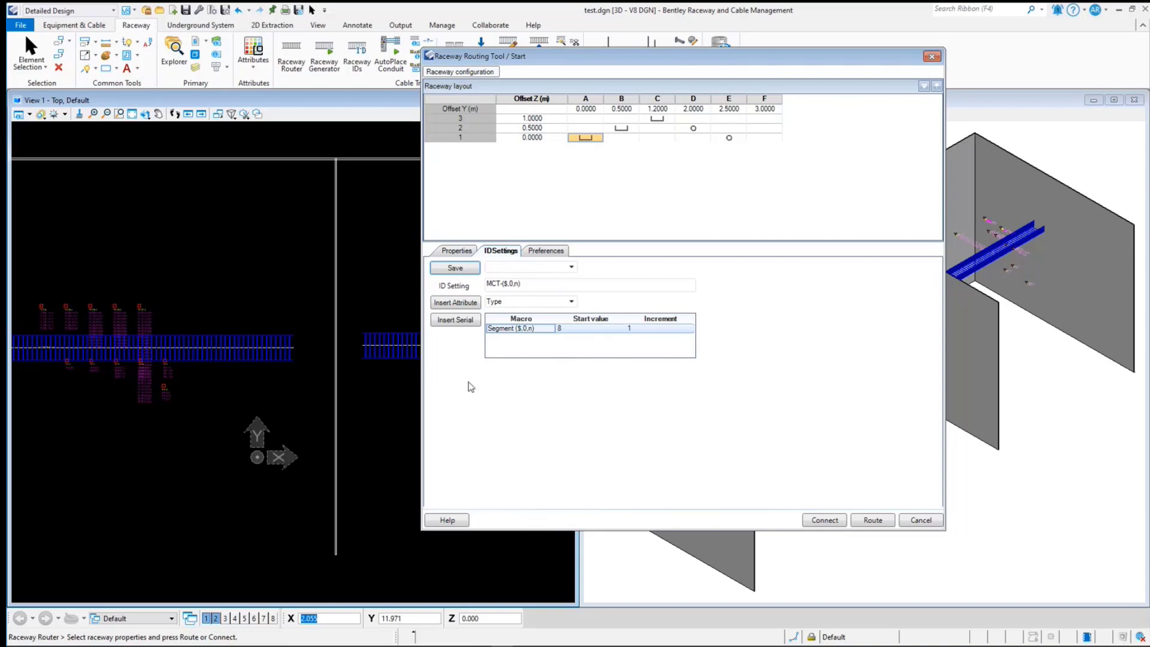
left_click(564, 331)
type("9")
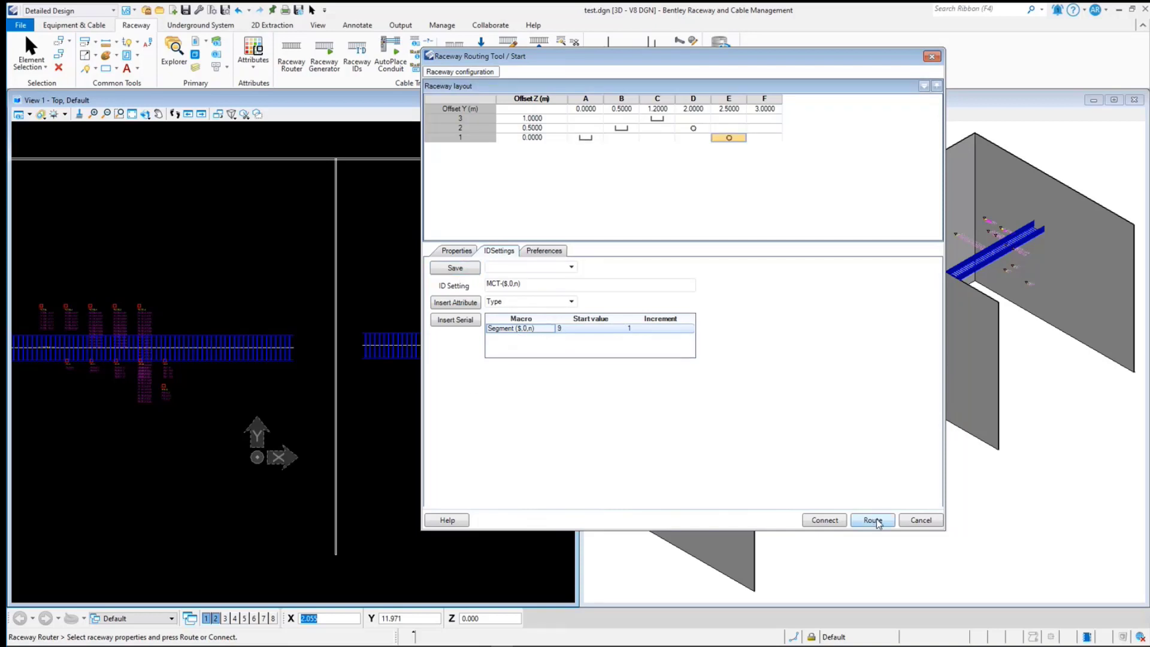
left_click(876, 522)
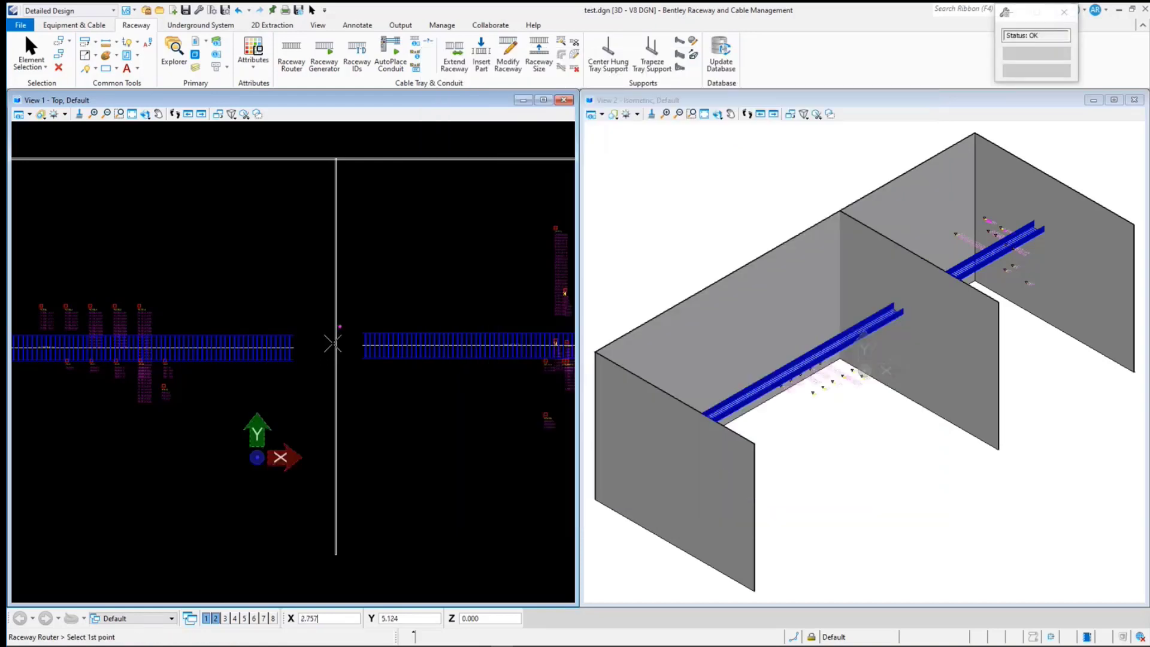
- Place the transit route on the slab so MCT-8 and MCT-17 appear
scroll(335, 343, "up", 6)
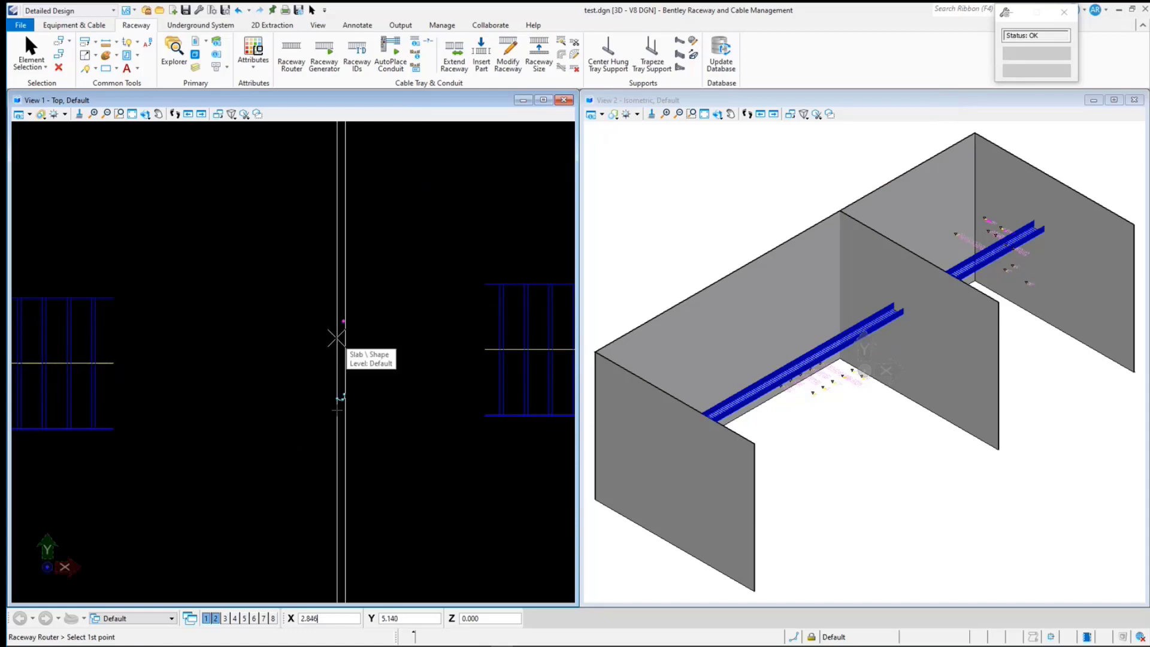
left_click(336, 337)
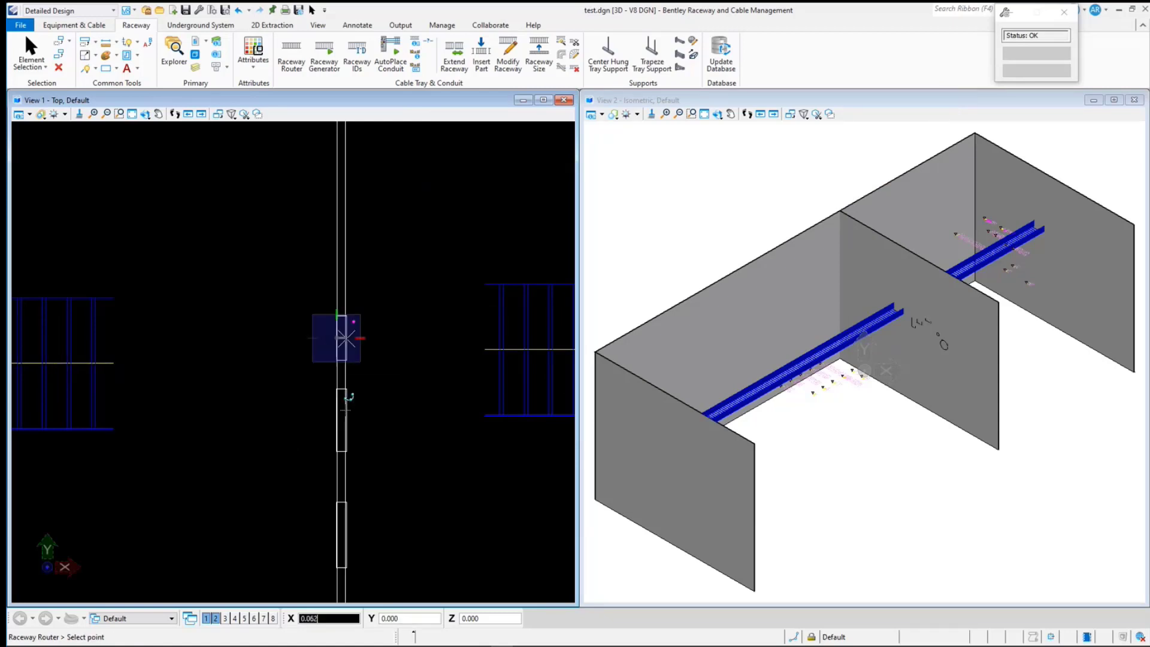
left_click(345, 339)
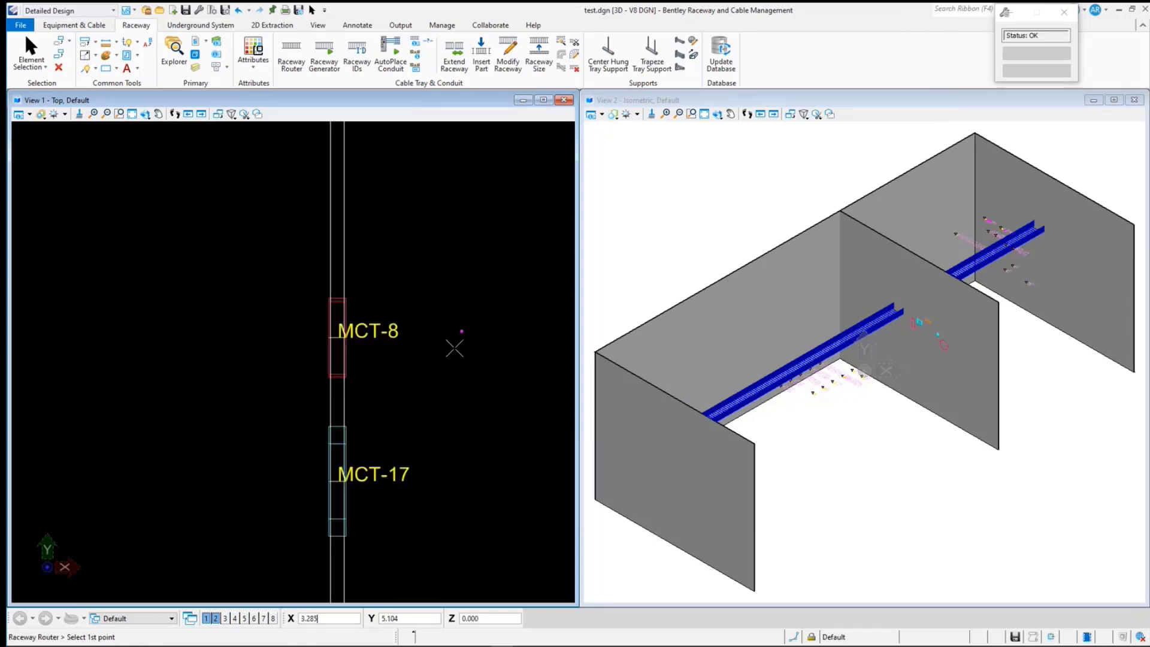
- Select the right-hand cable tray and window-select all transits along the wall line
scroll(454, 352, "down", 2)
middle_click_drag(446, 405, 398, 226)
scroll(398, 225, "down", 2)
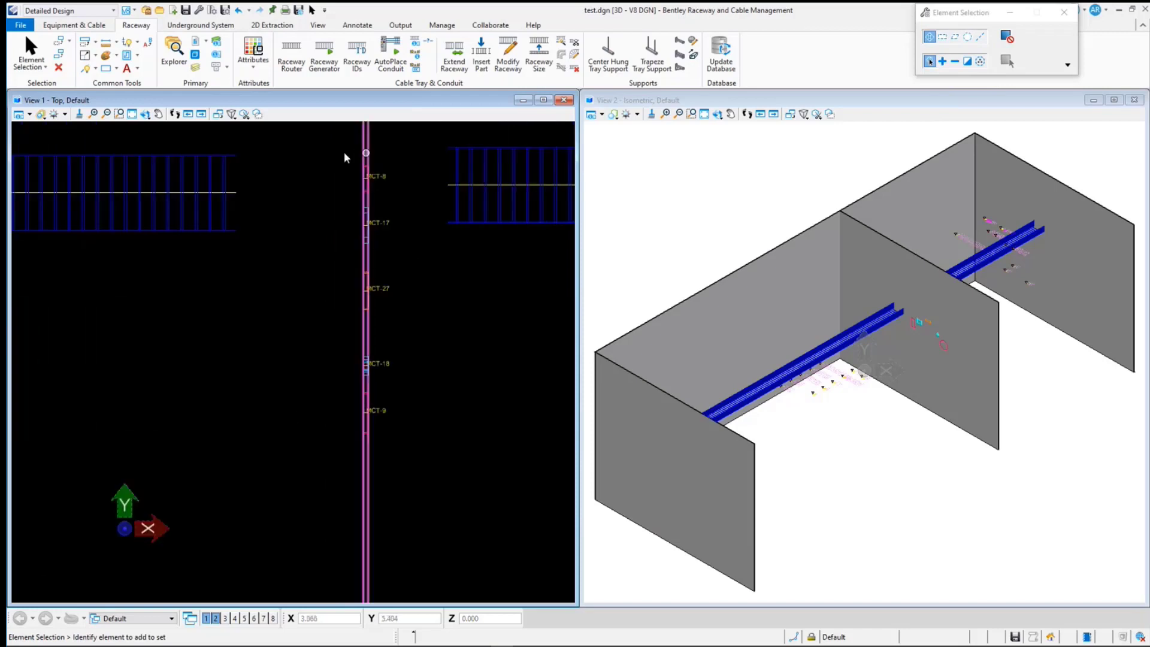
scroll(393, 353, "up", 1)
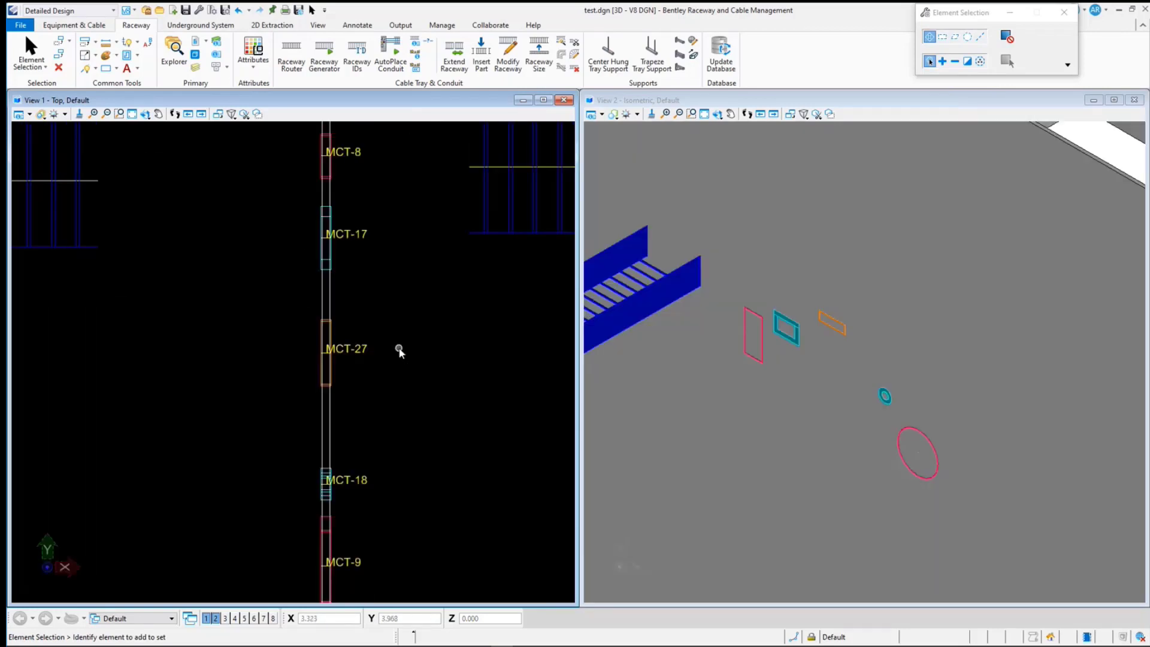
scroll(401, 350, "down", 2)
middle_click_drag(406, 355, 364, 325)
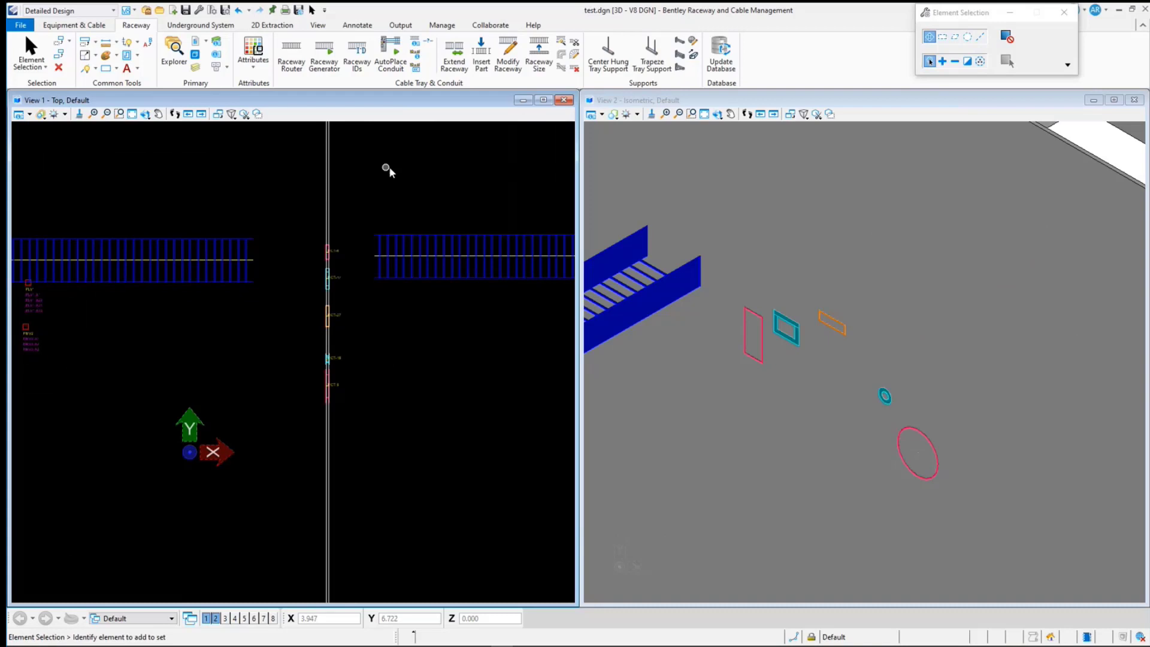
left_click(399, 250)
left_click_drag(301, 209, 375, 433)
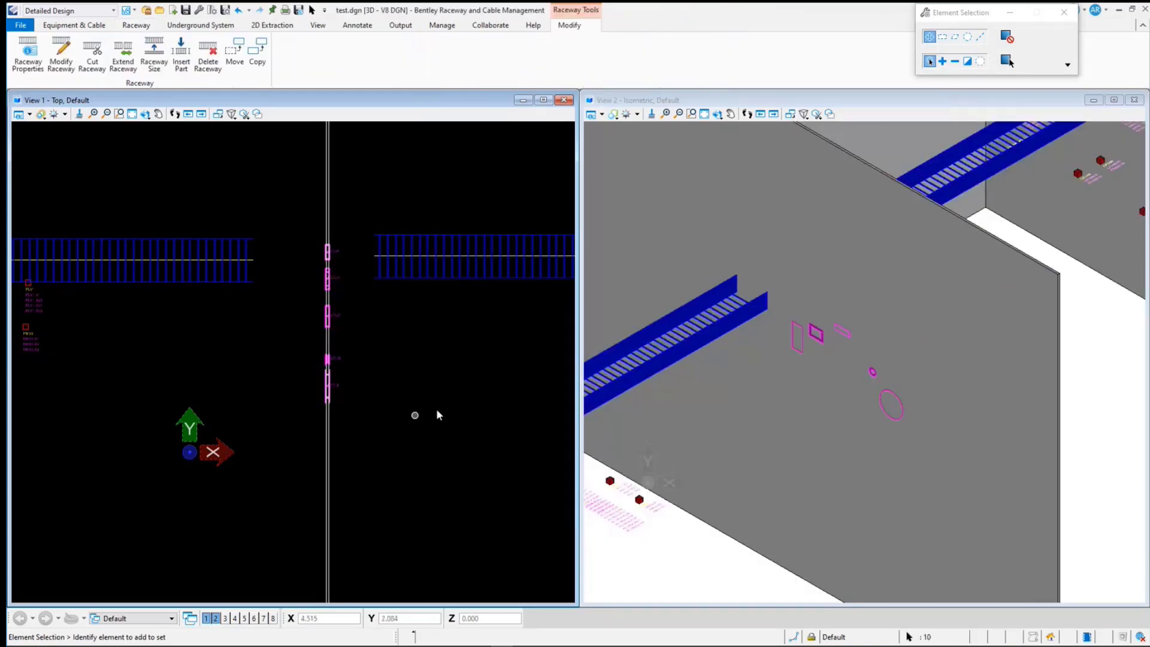
- Move the five selected transit frames together to a new spot nearer the left tray end
right_click(434, 390)
left_click(485, 414)
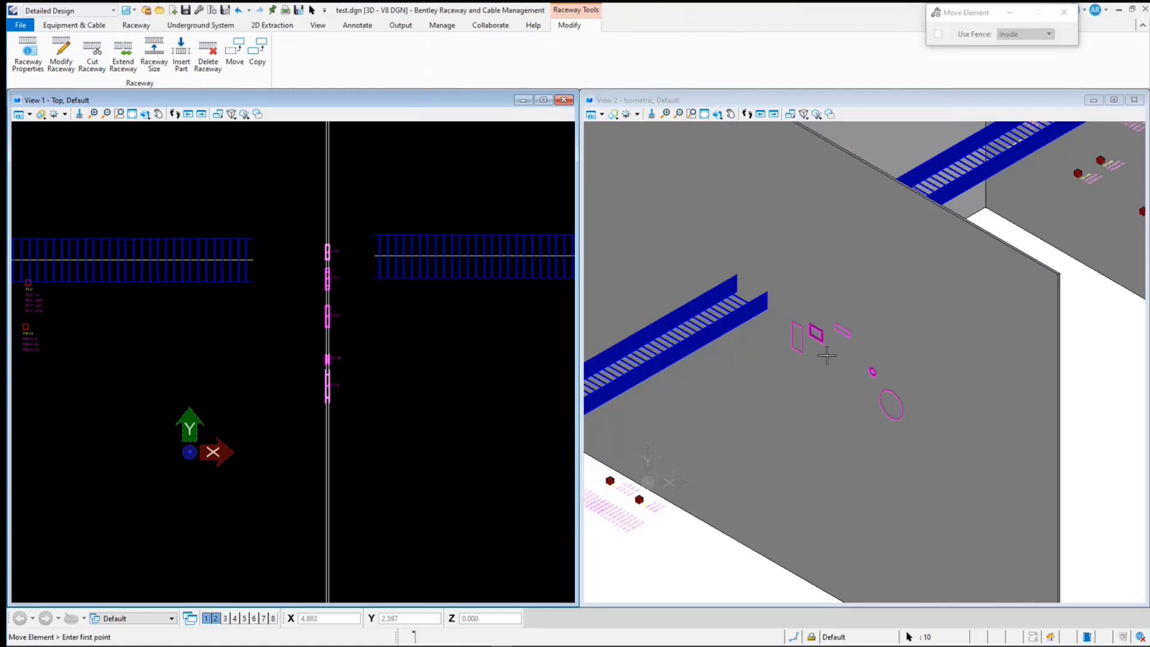
left_click(825, 393)
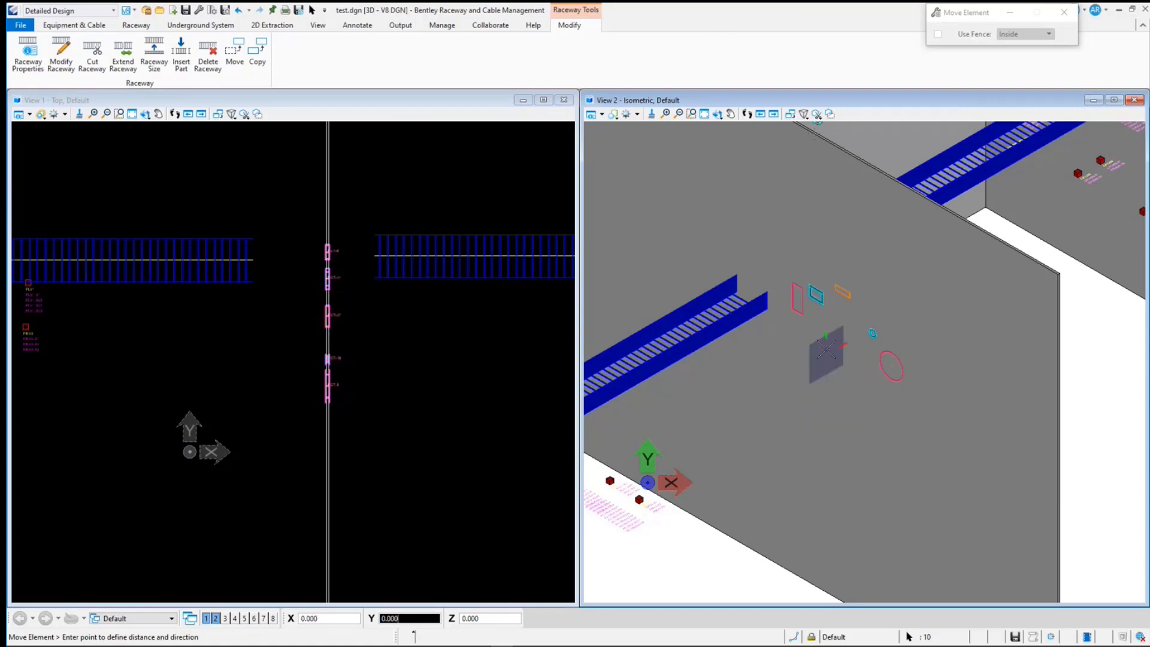
left_click(501, 402)
right_click(449, 385)
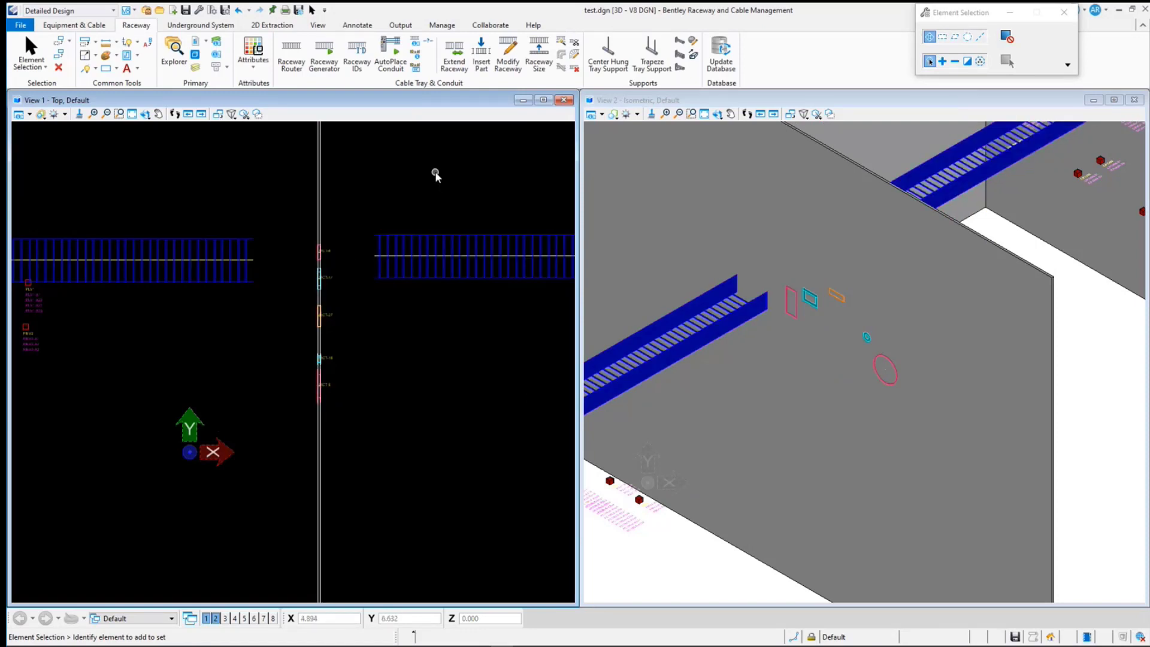
- Generate routing lines from the wall transits to the left cable tray
left_click(561, 54)
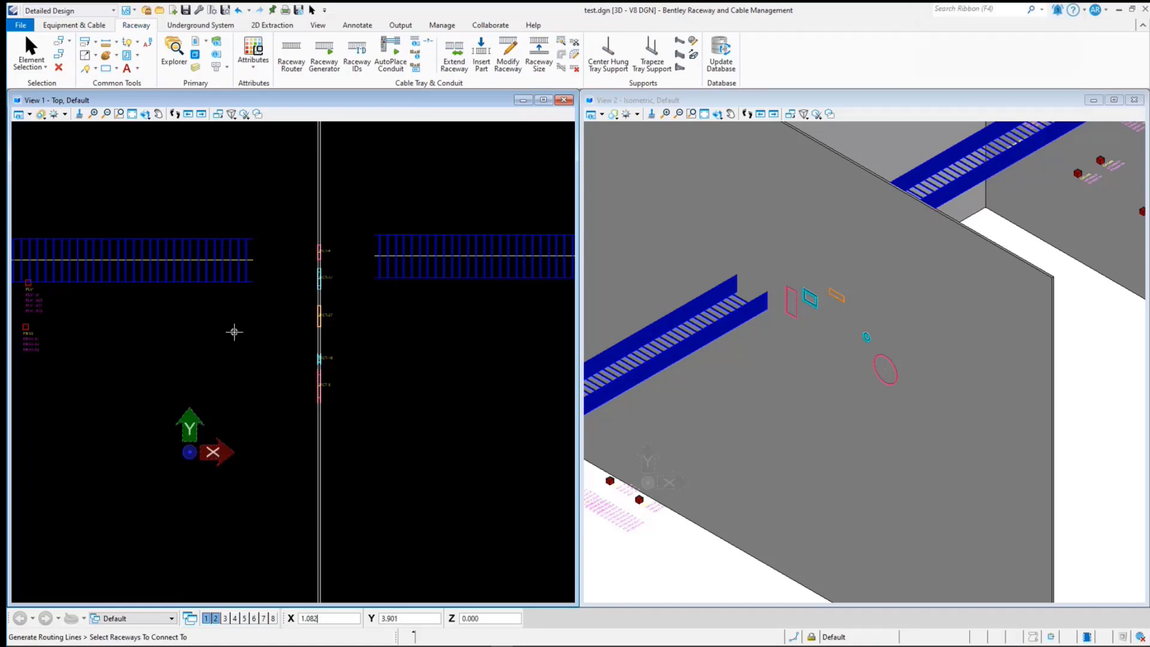
left_click(245, 259)
left_click(251, 206)
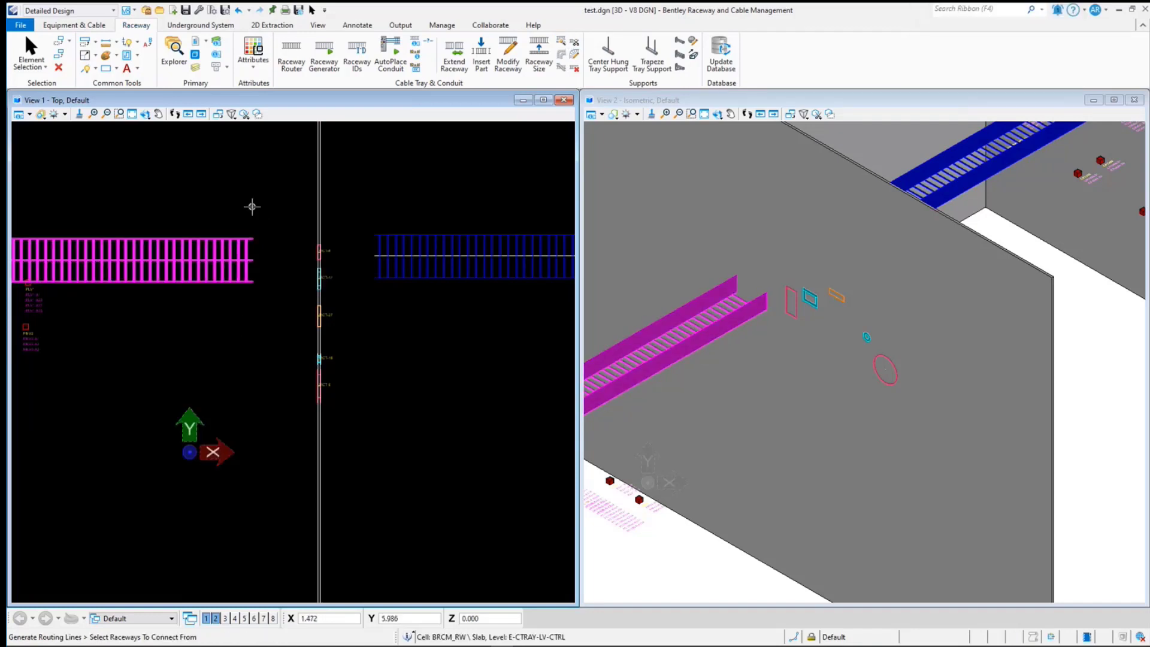
left_click_drag(298, 208, 358, 474)
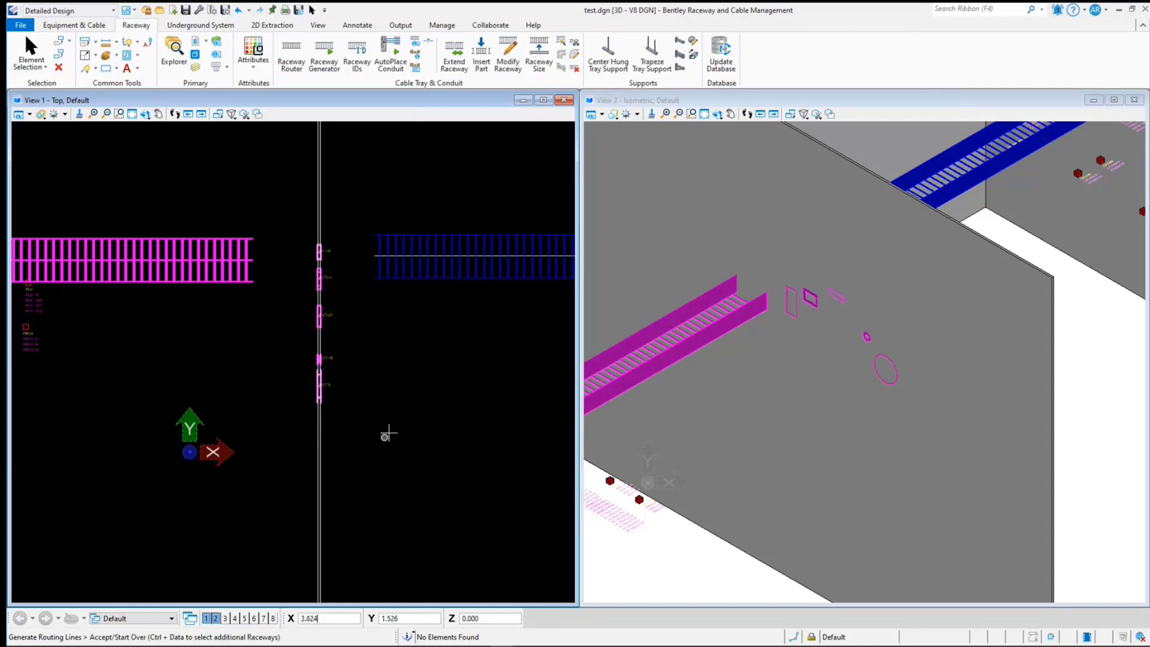
left_click(441, 377)
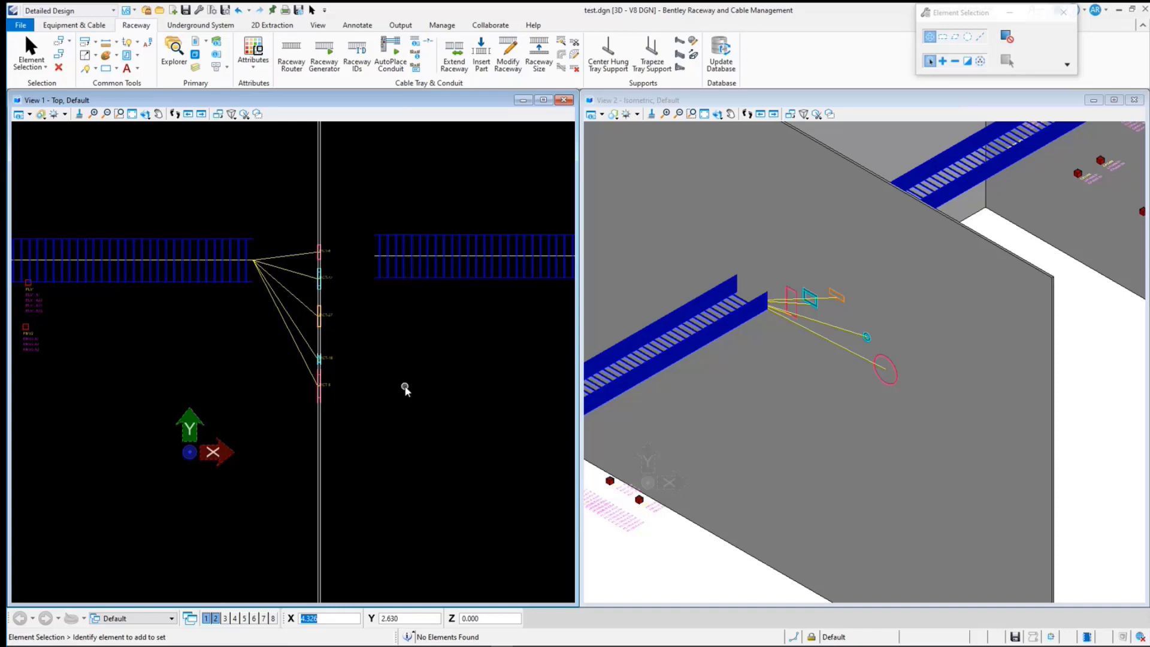
- Generate routing lines from the five wall transits to the right cable tray
left_click(560, 44)
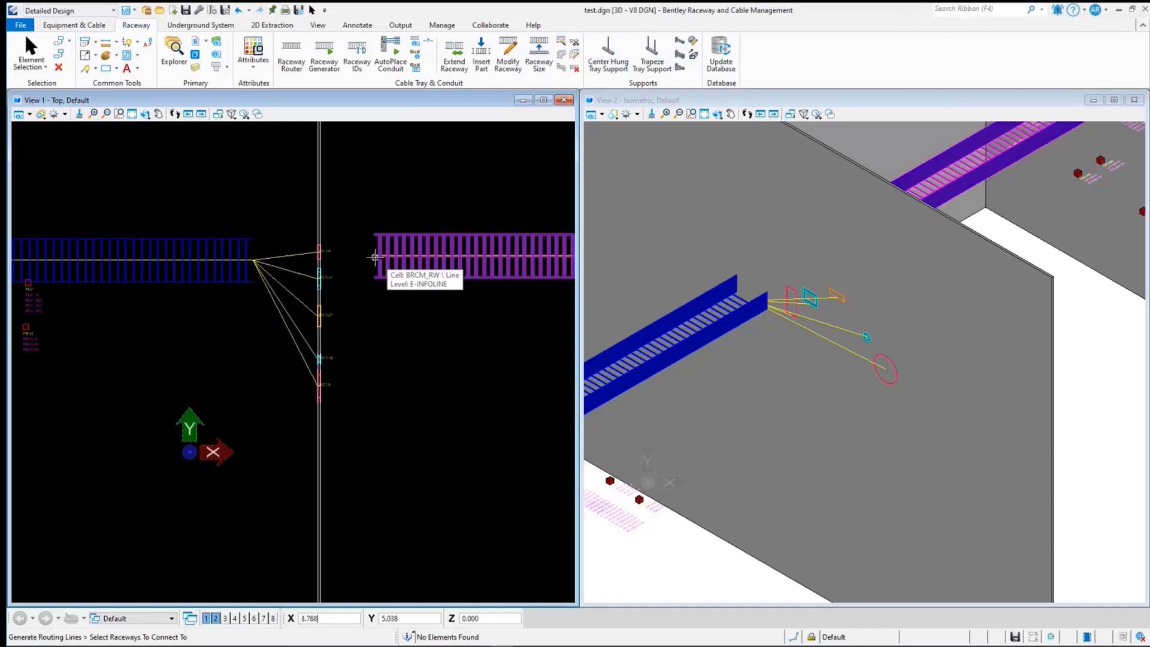
left_click(375, 257)
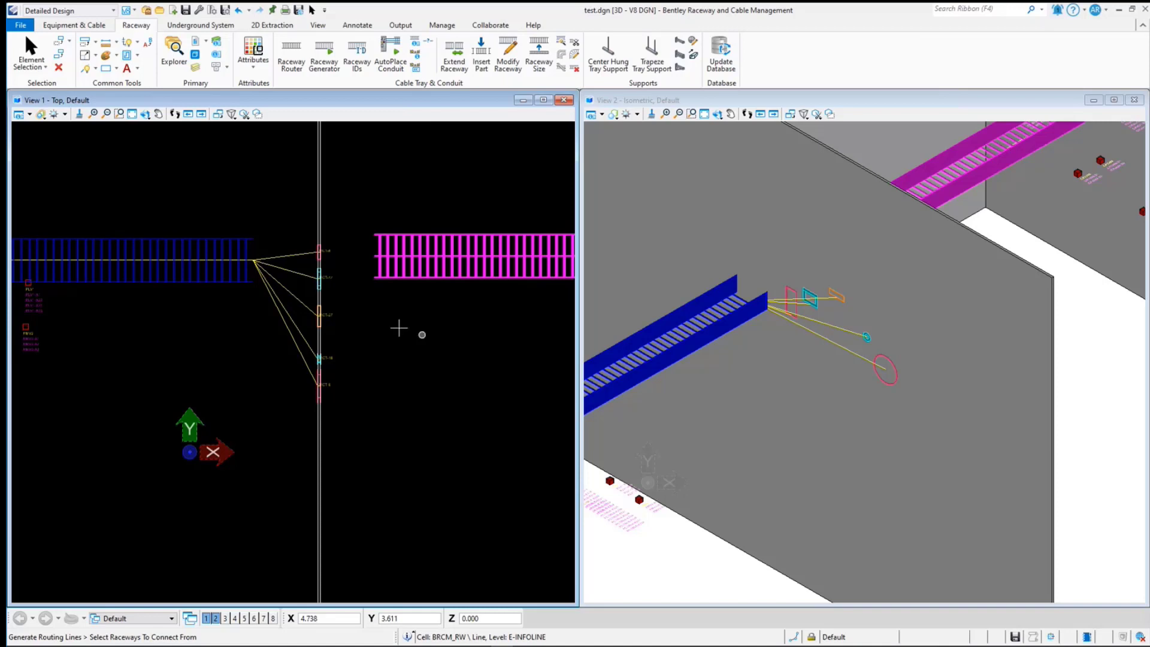
left_click_drag(307, 219, 362, 438)
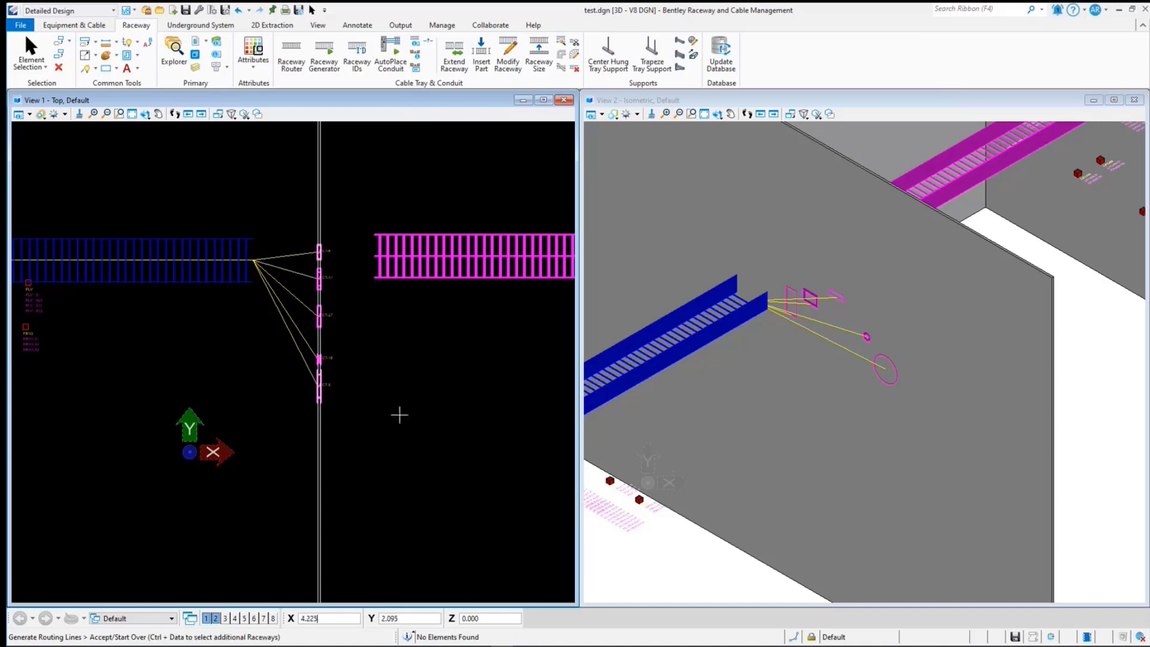
left_click(400, 414)
right_click(399, 414)
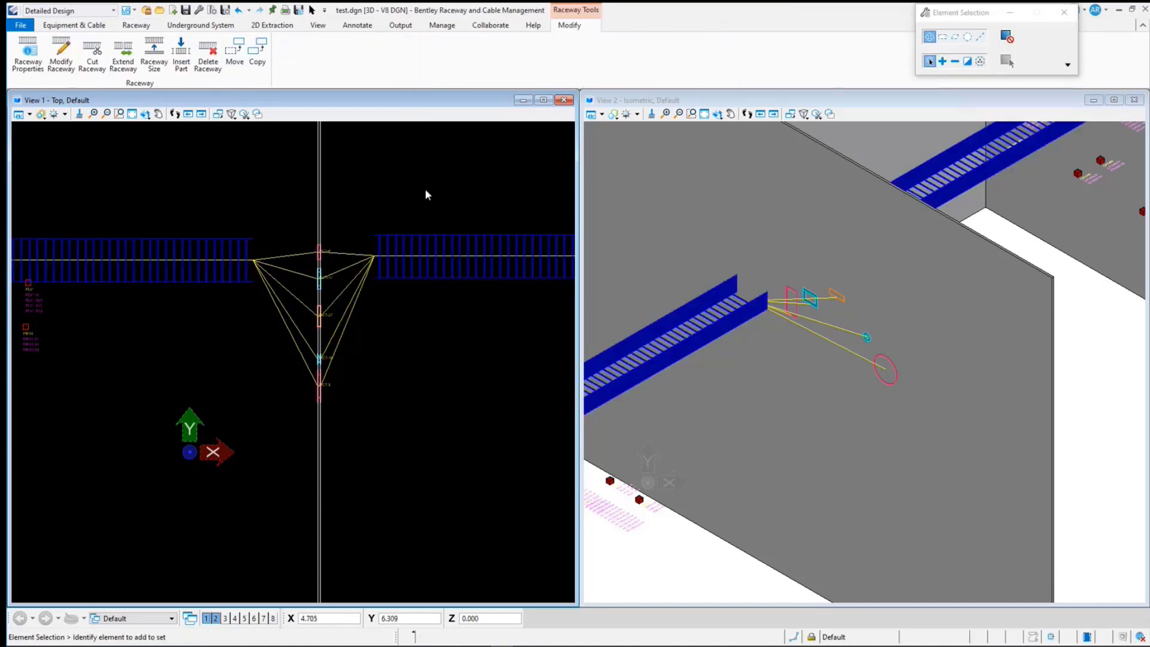
- Open Routing.dgn from Recent Files, confirming the database update for test.dgn
left_click(21, 25)
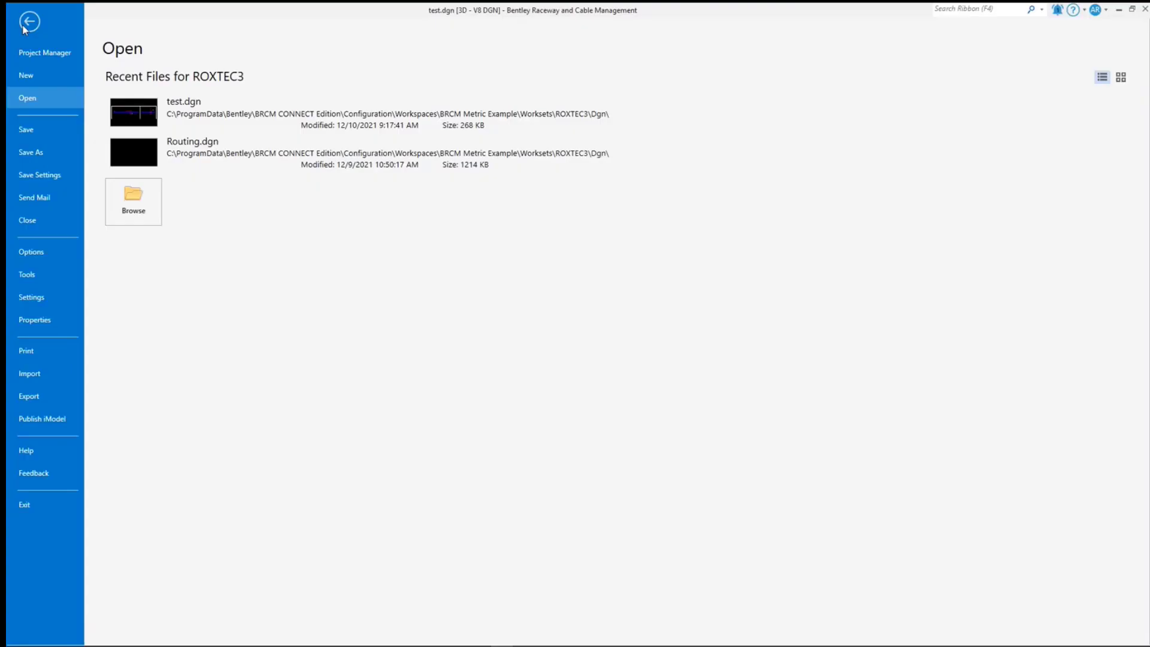
left_click(246, 159)
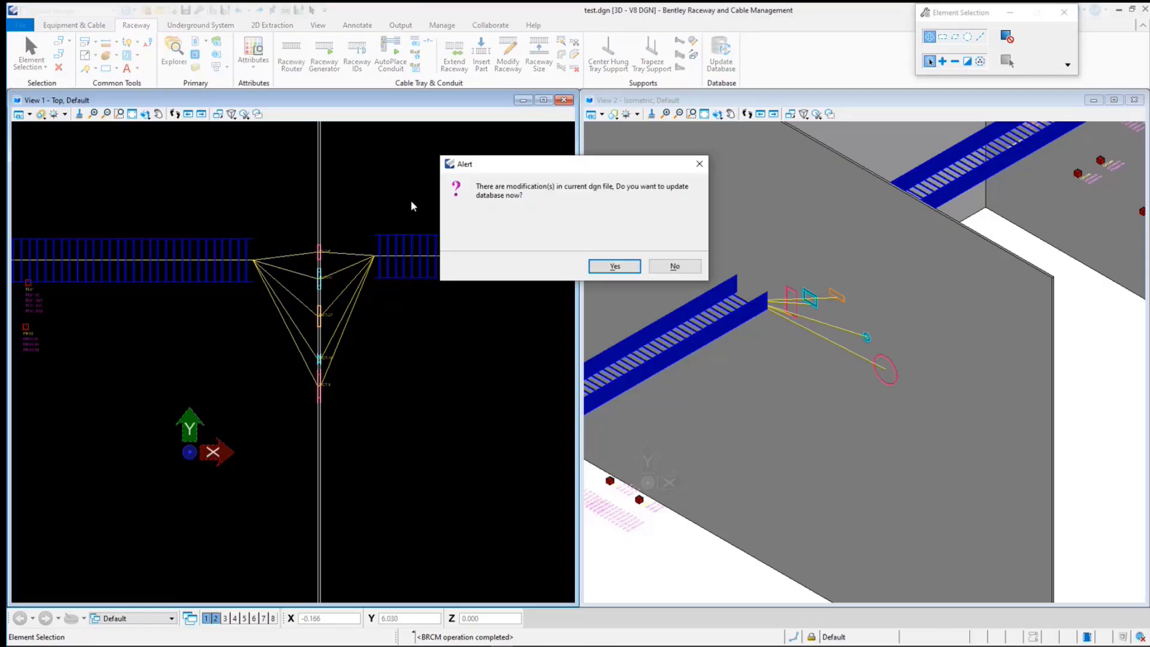
left_click(613, 266)
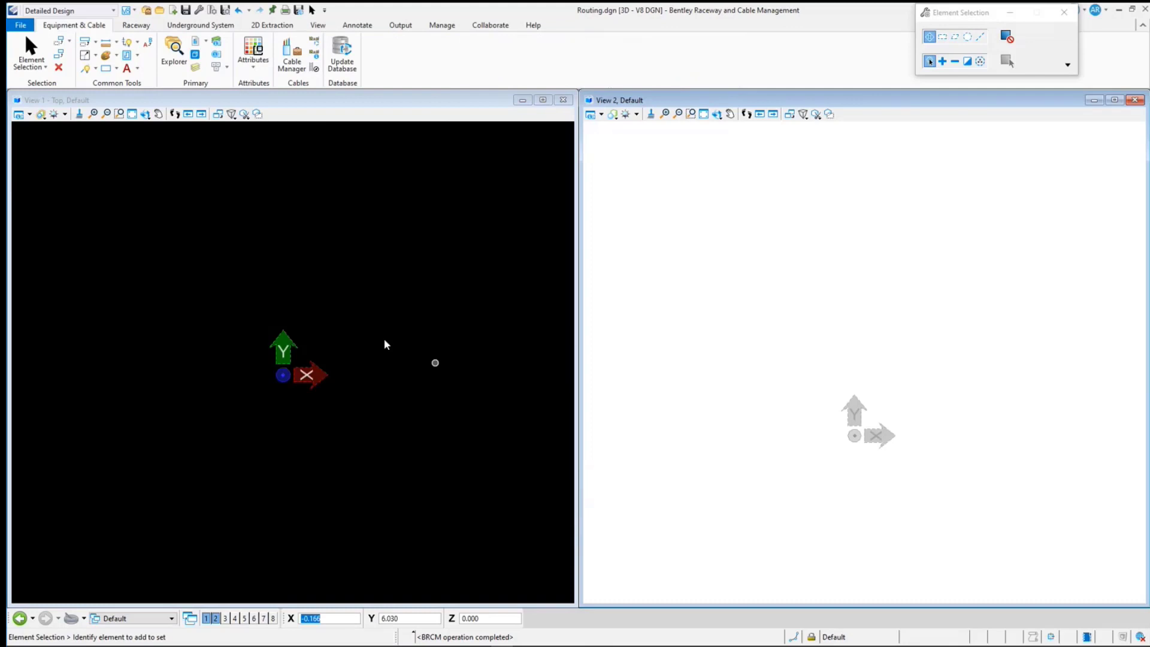
- Select all cables in Cable Manager and auto-route them: 99 routed, 2 failed
left_click(290, 61)
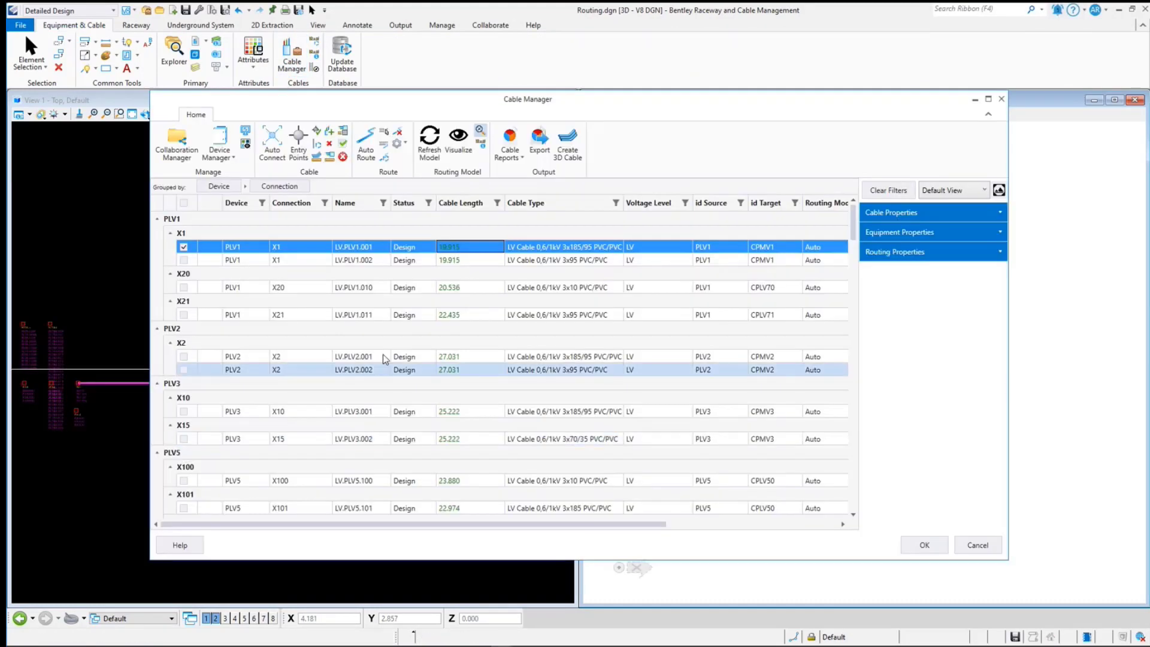
left_click(183, 203)
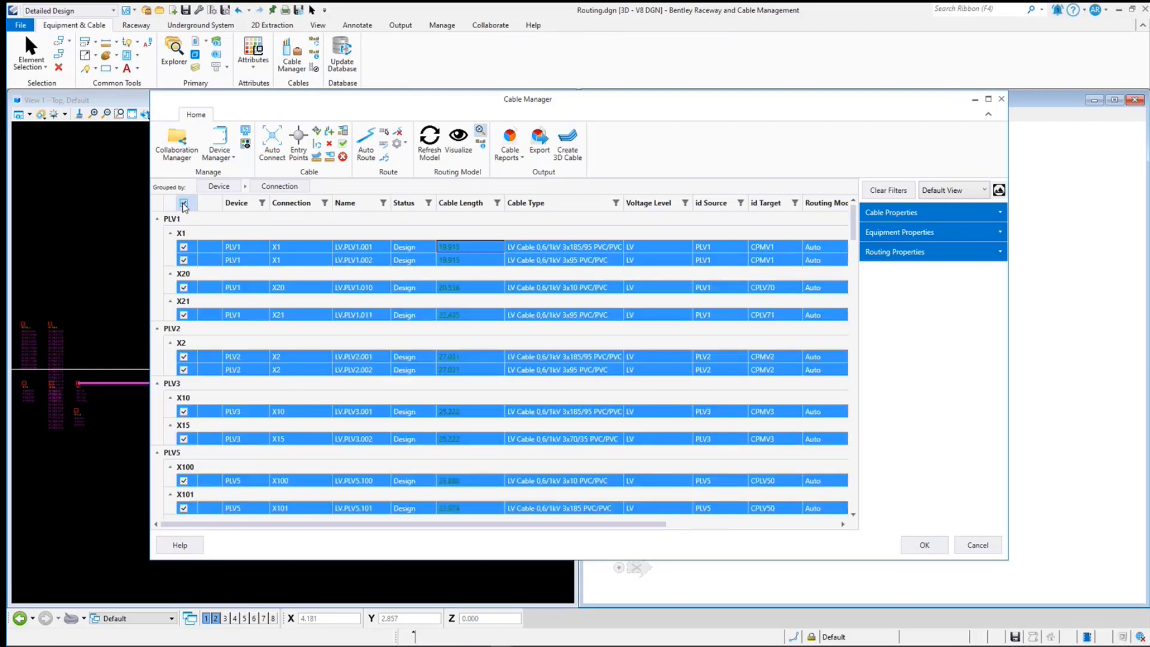
left_click(364, 144)
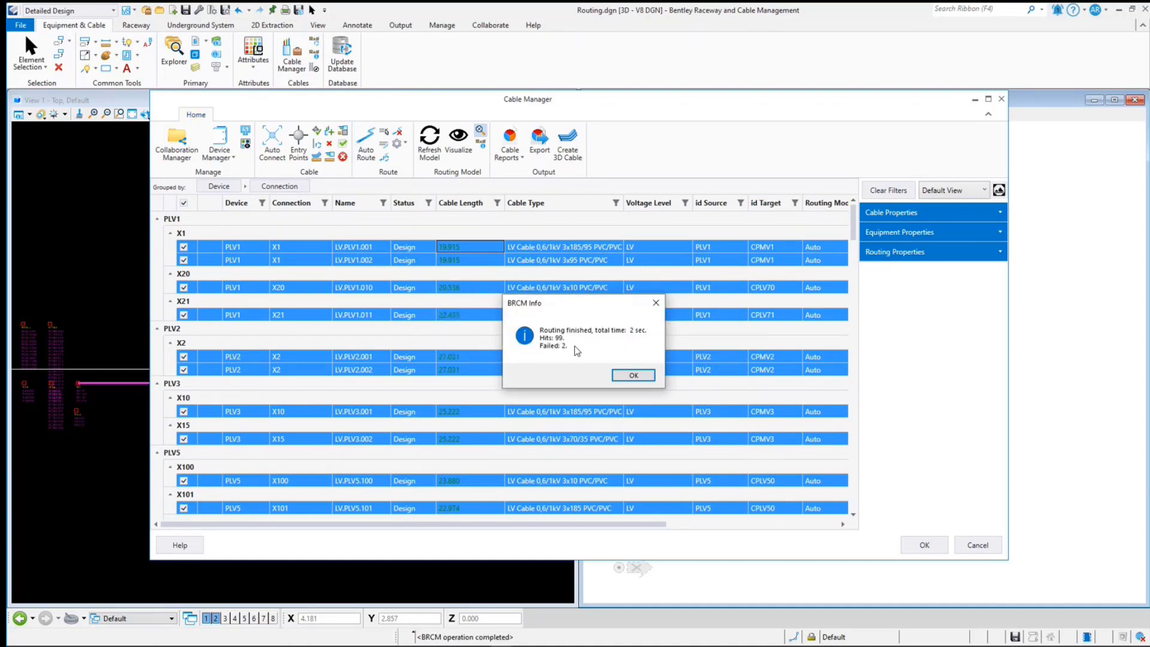
left_click(648, 380)
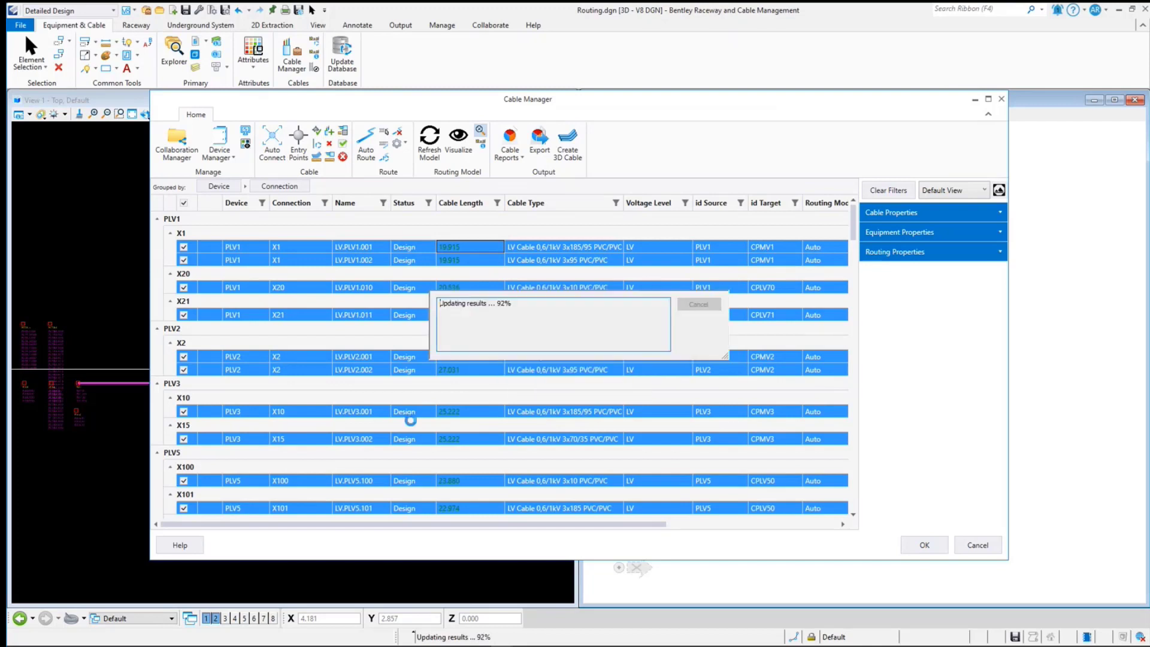
left_click(470, 249)
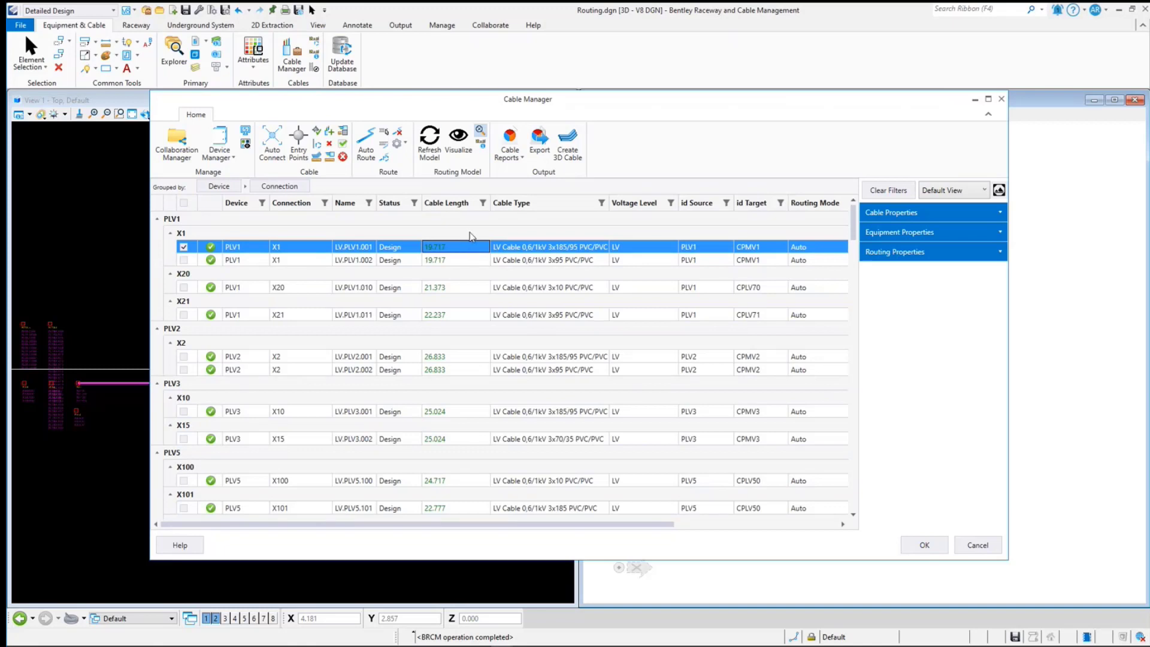
left_click(458, 141)
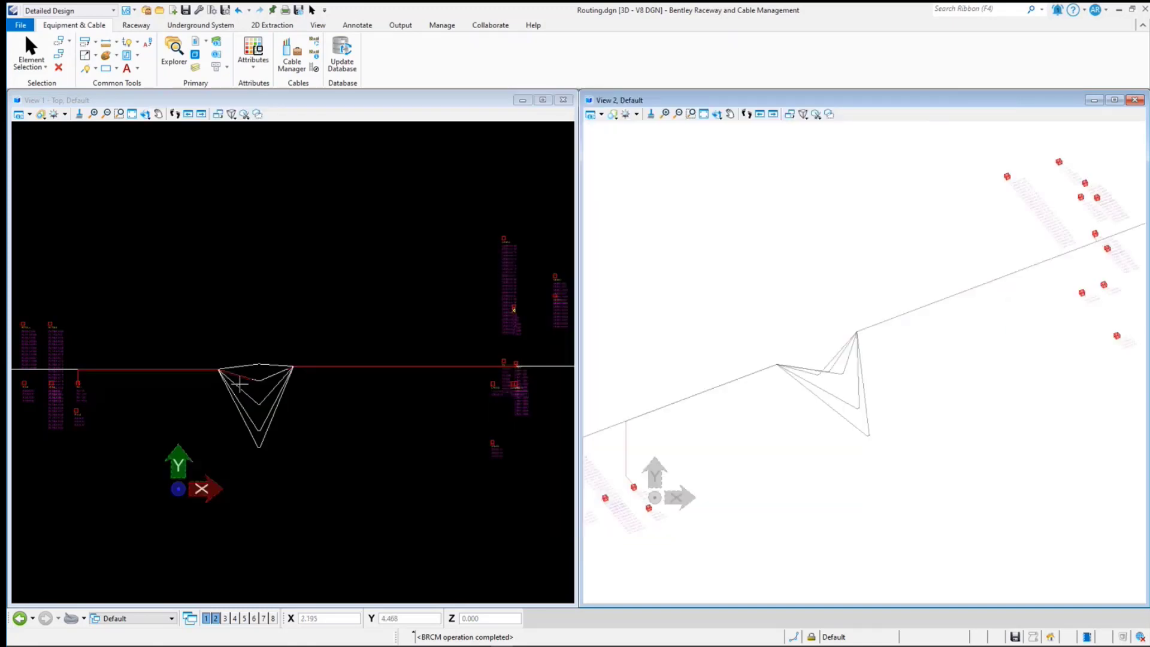
scroll(239, 383, "up", 3)
scroll(239, 383, "down", 3)
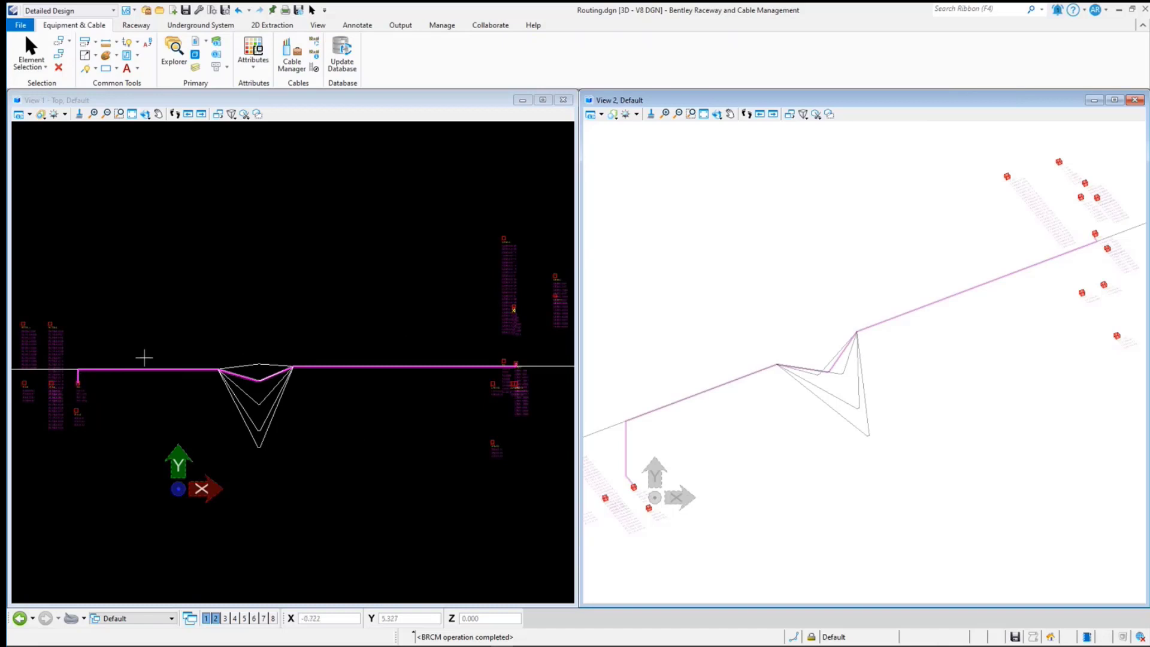
scroll(221, 267, "down", 2)
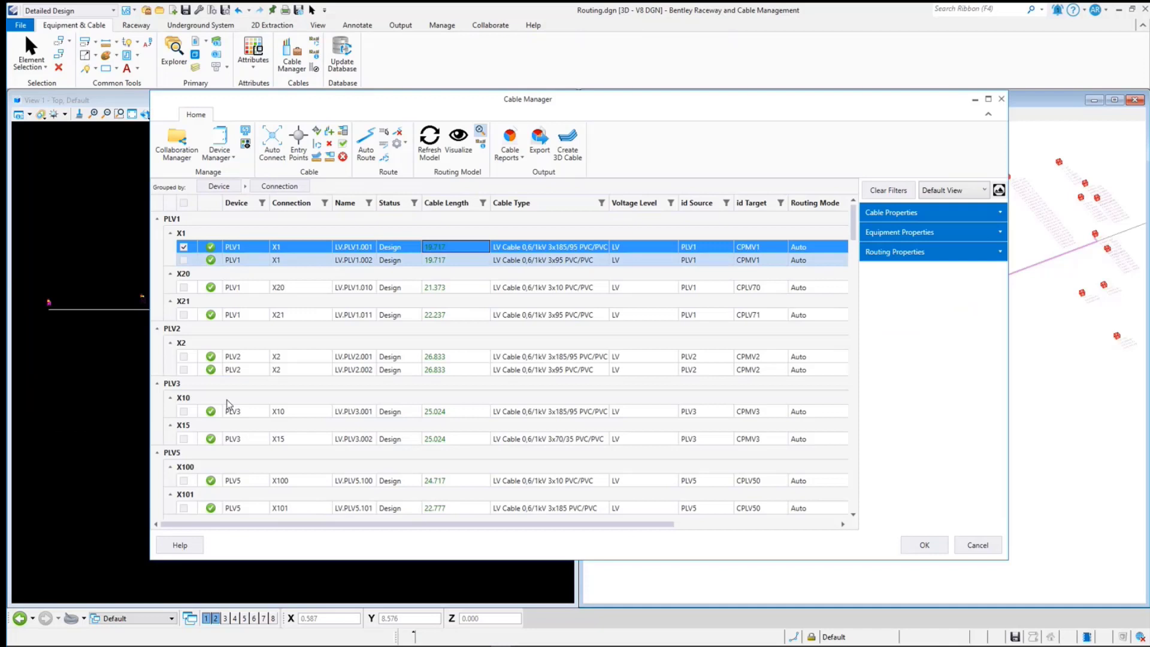
- Create all checked cables as 3D Cable Solid, then close Cable Manager to view them
left_click(184, 203)
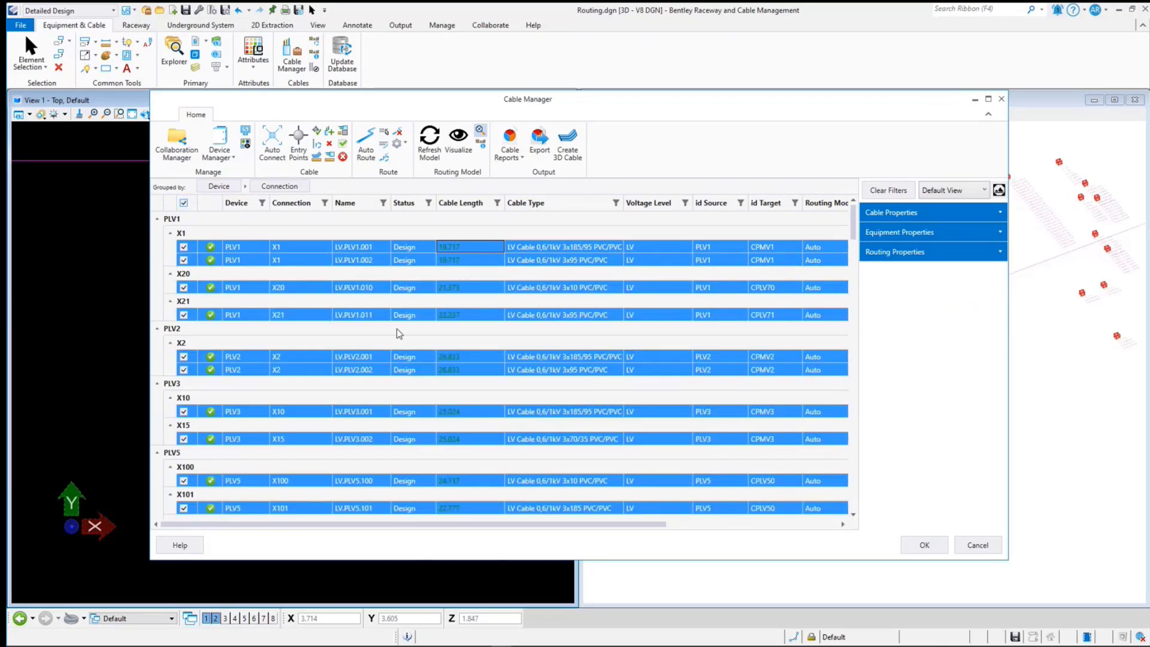
left_click(572, 143)
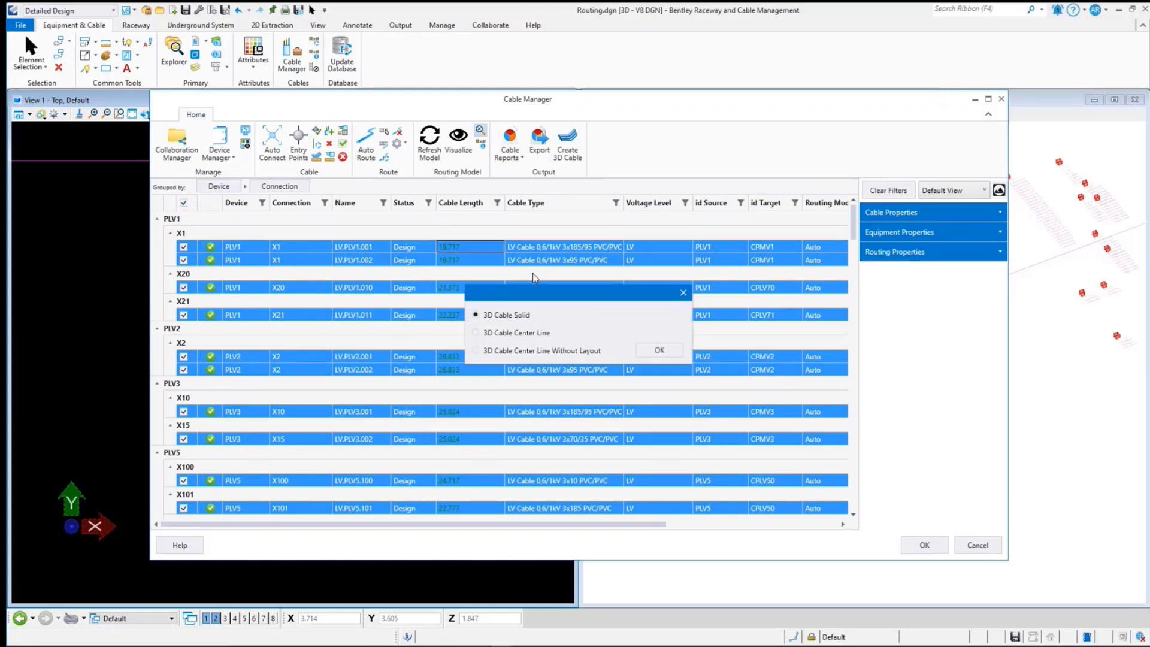
left_click(649, 352)
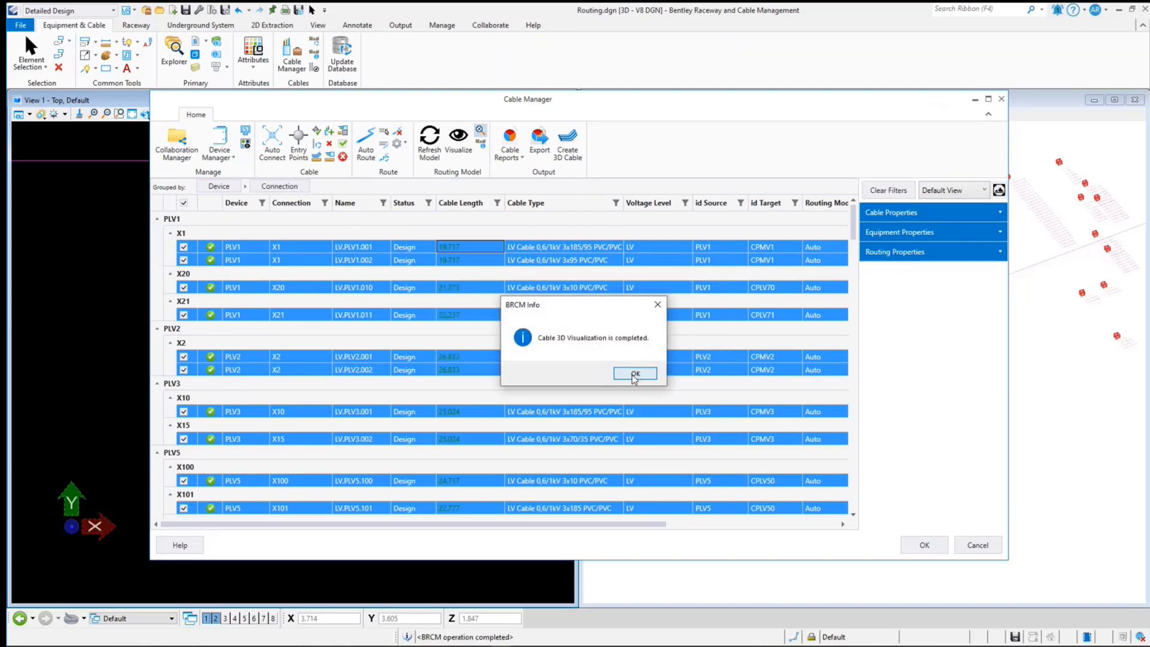
left_click(634, 376)
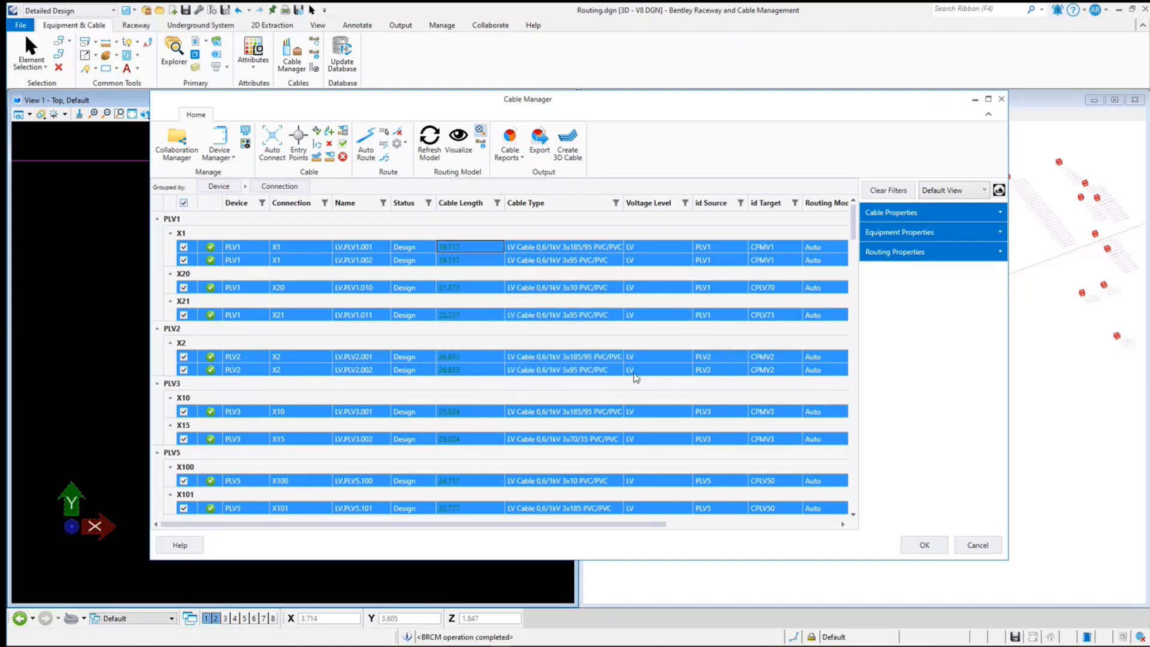
left_click(924, 545)
scroll(884, 318, "down", 3)
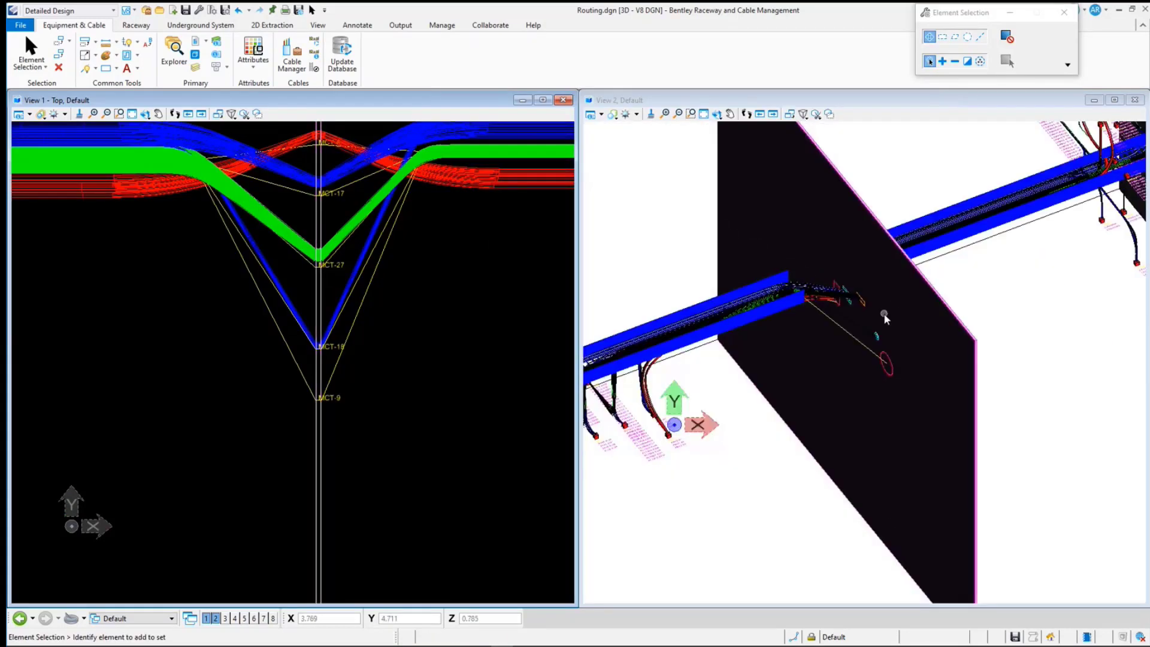
scroll(884, 317, "down", 4)
scroll(828, 314, "up", 5)
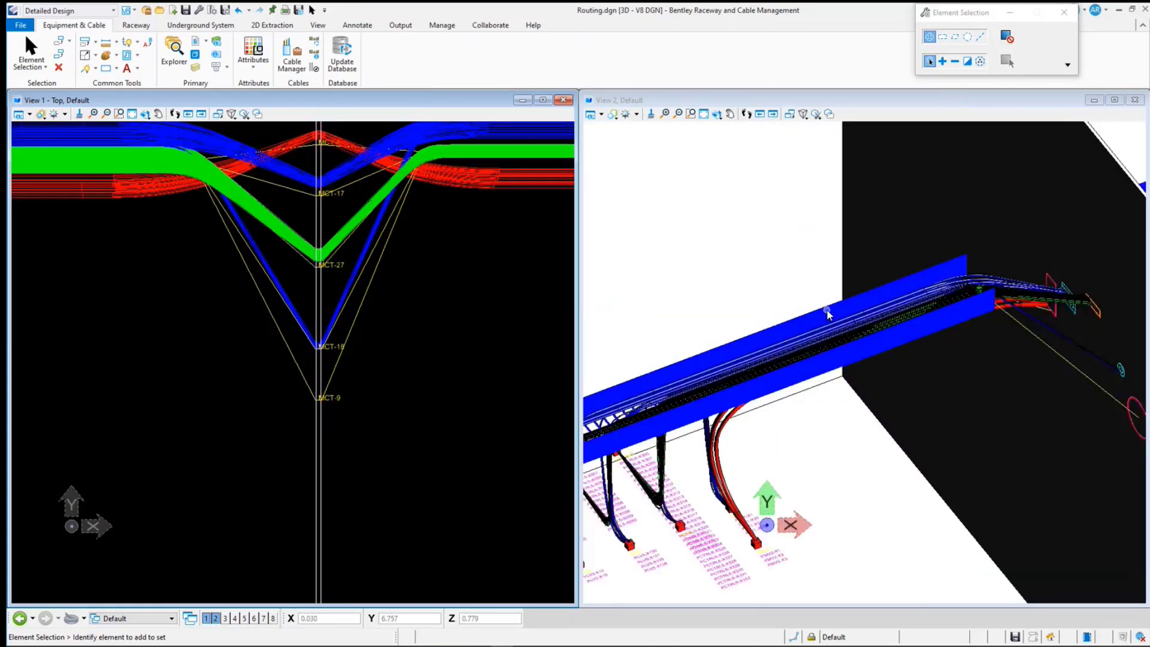
scroll(1118, 311, "up", 4)
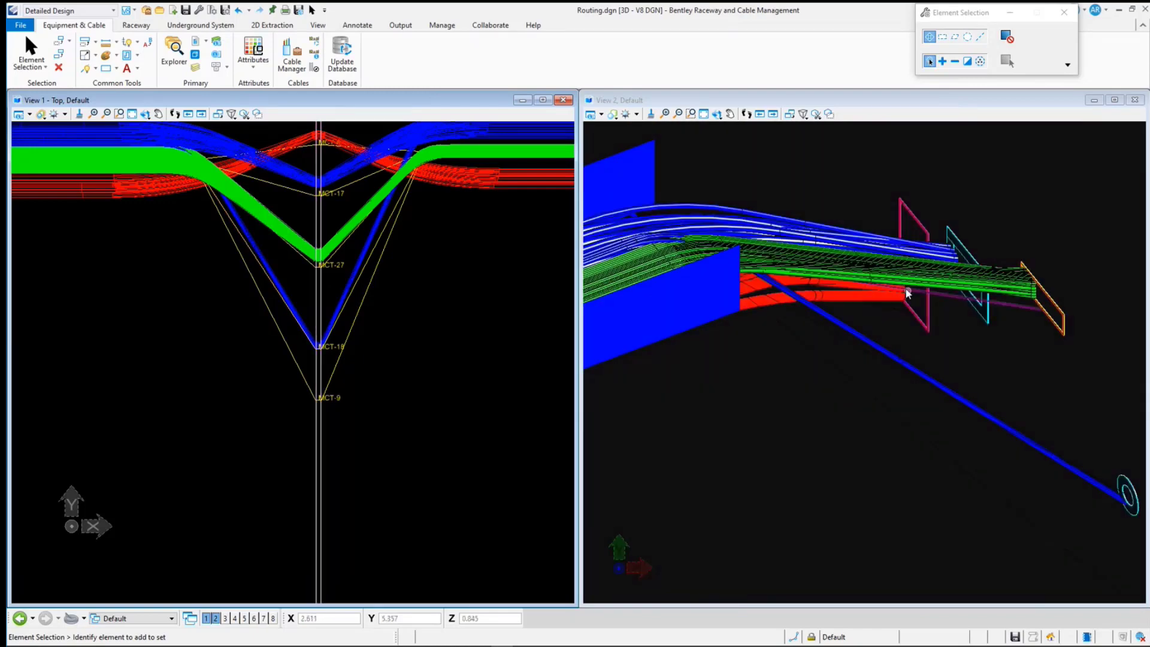
scroll(965, 268, "down", 5)
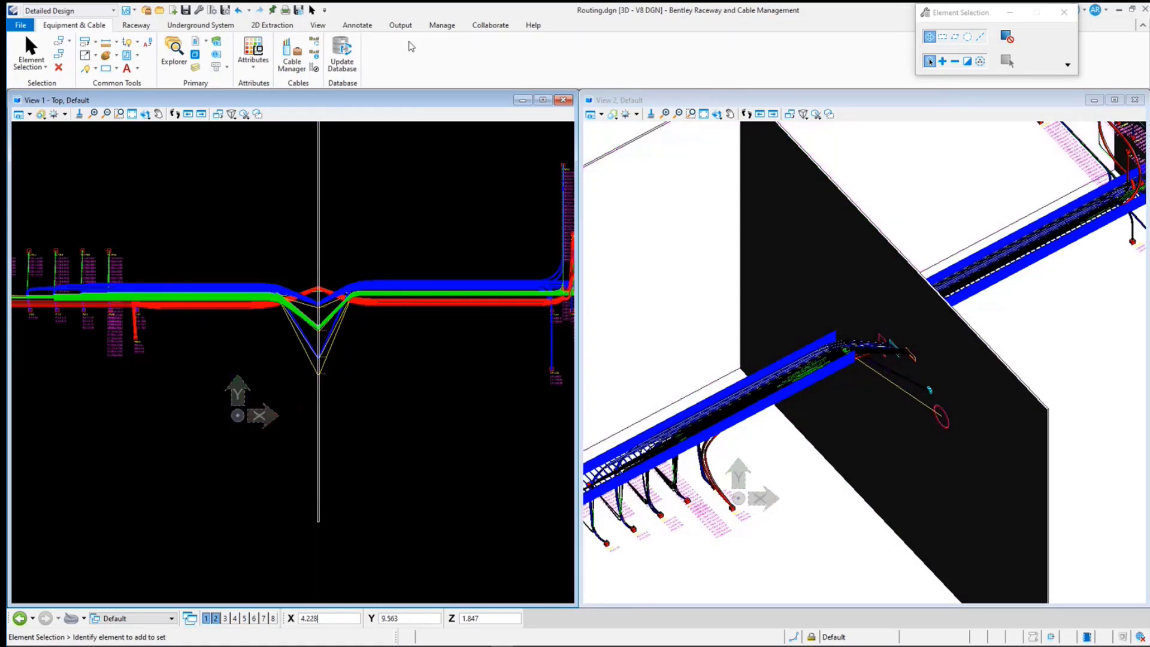
- Open Output Manager and choose the Detail_BOQ - Transits report
left_click(400, 25)
left_click(25, 57)
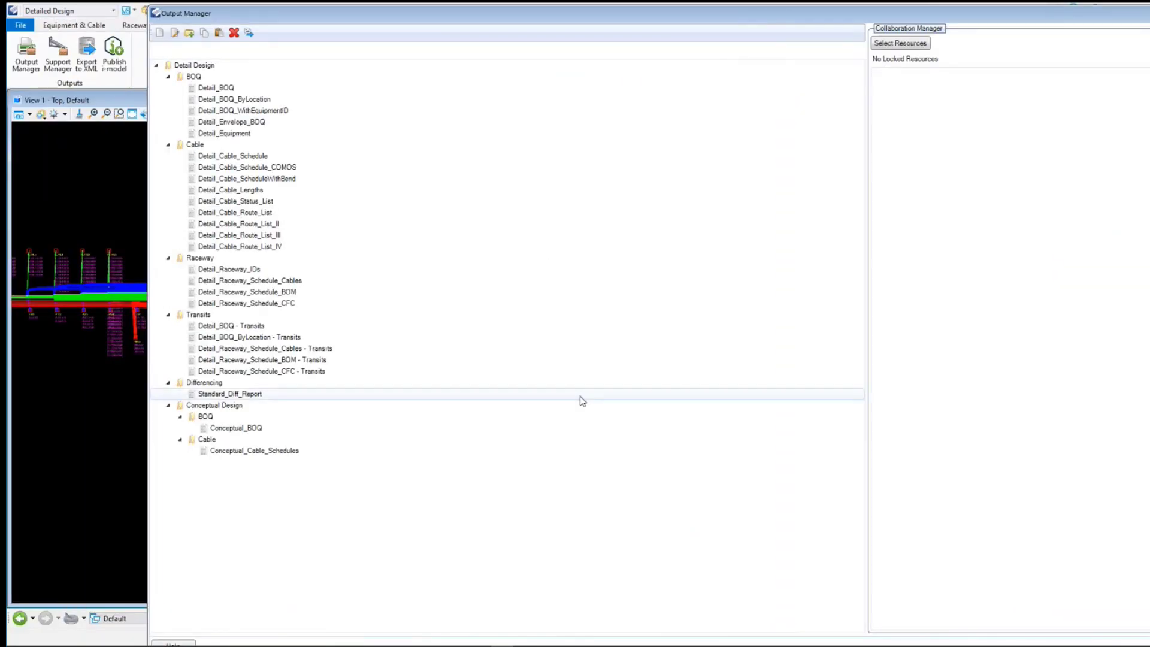
left_click(239, 326)
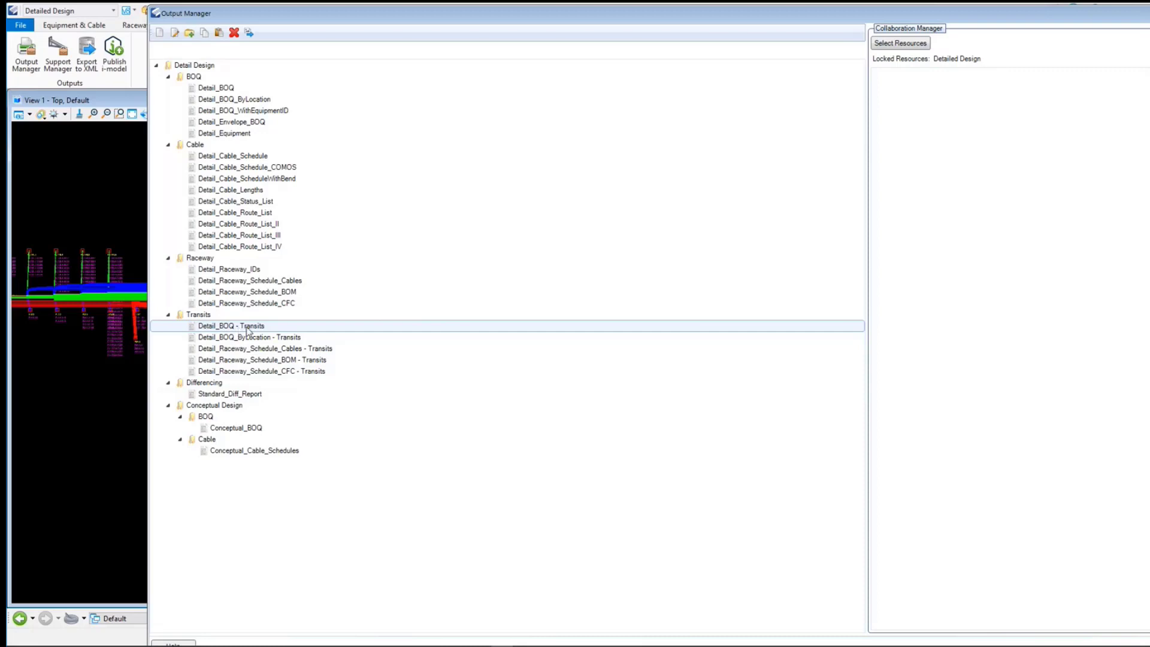
- Request locks on all resources, including Routing.dgn, test.dgn and all LV, MV, CTRL items
left_click(902, 44)
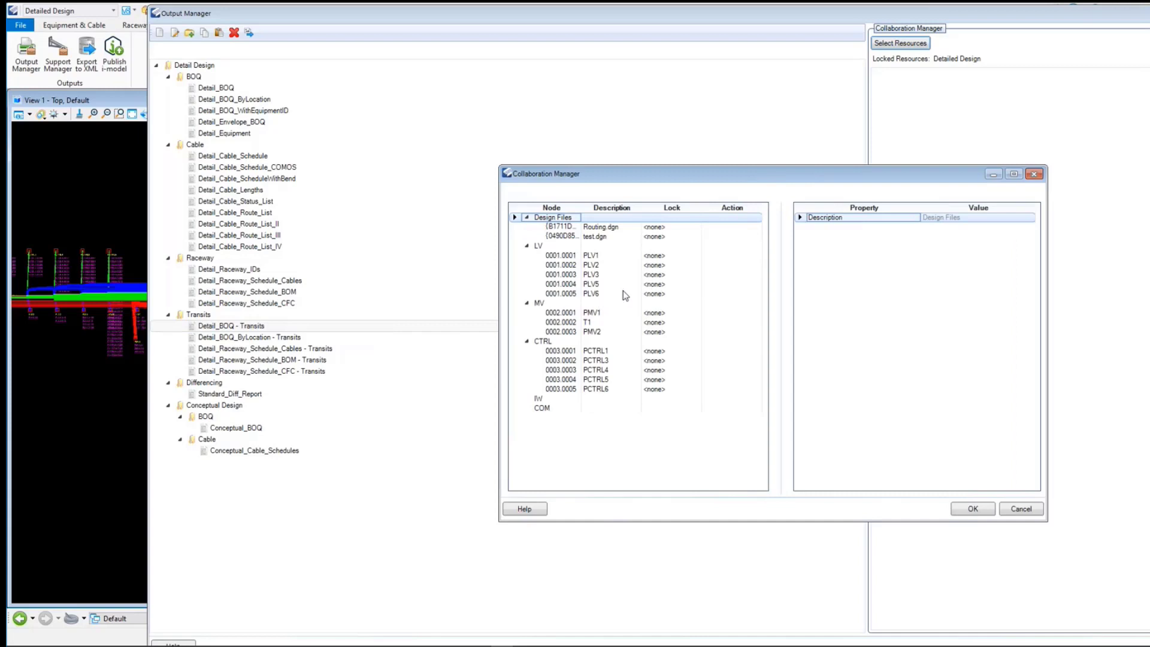
right_click(624, 294)
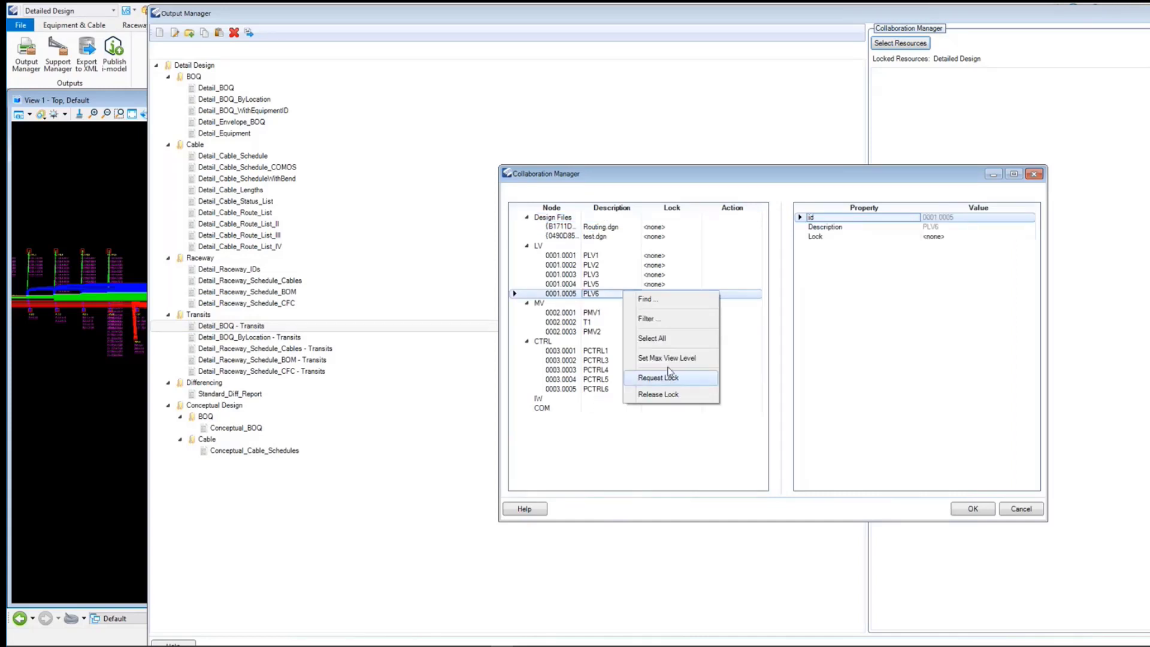
left_click(651, 338)
right_click(619, 332)
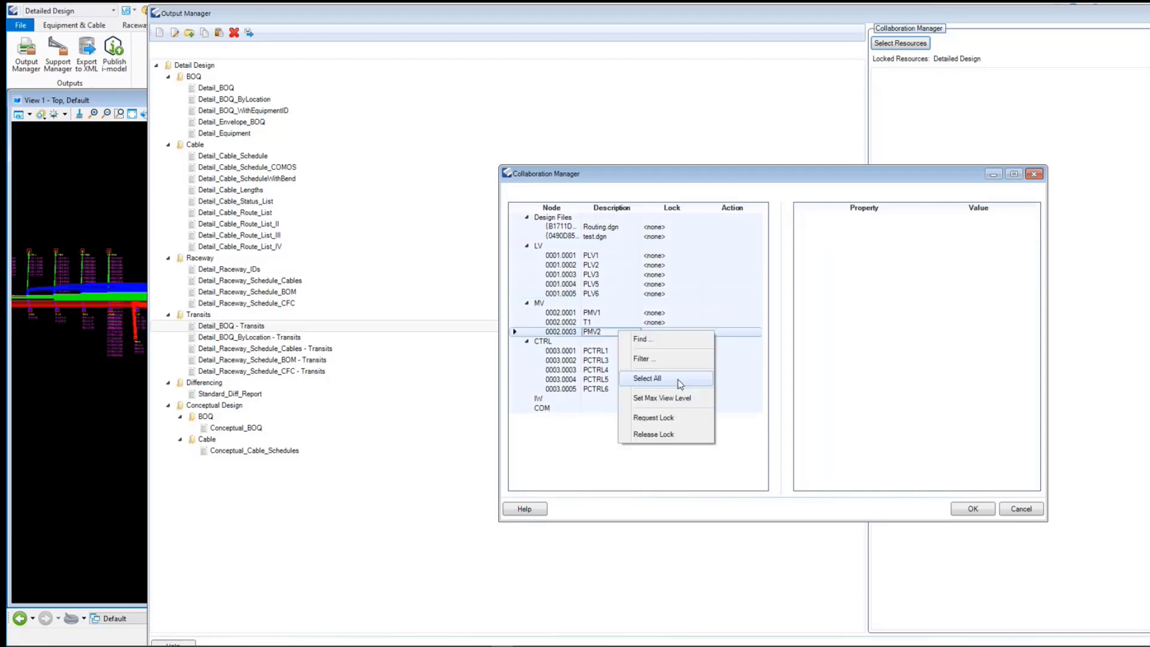
left_click(677, 421)
left_click(972, 508)
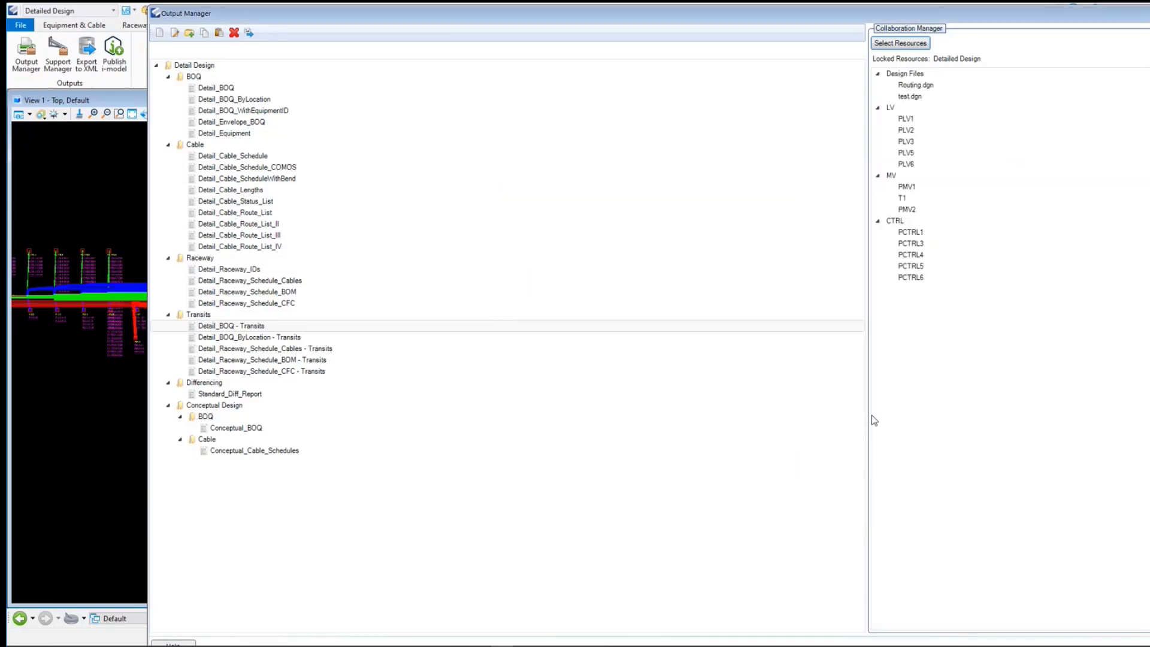
left_click_drag(717, 23, 563, 21)
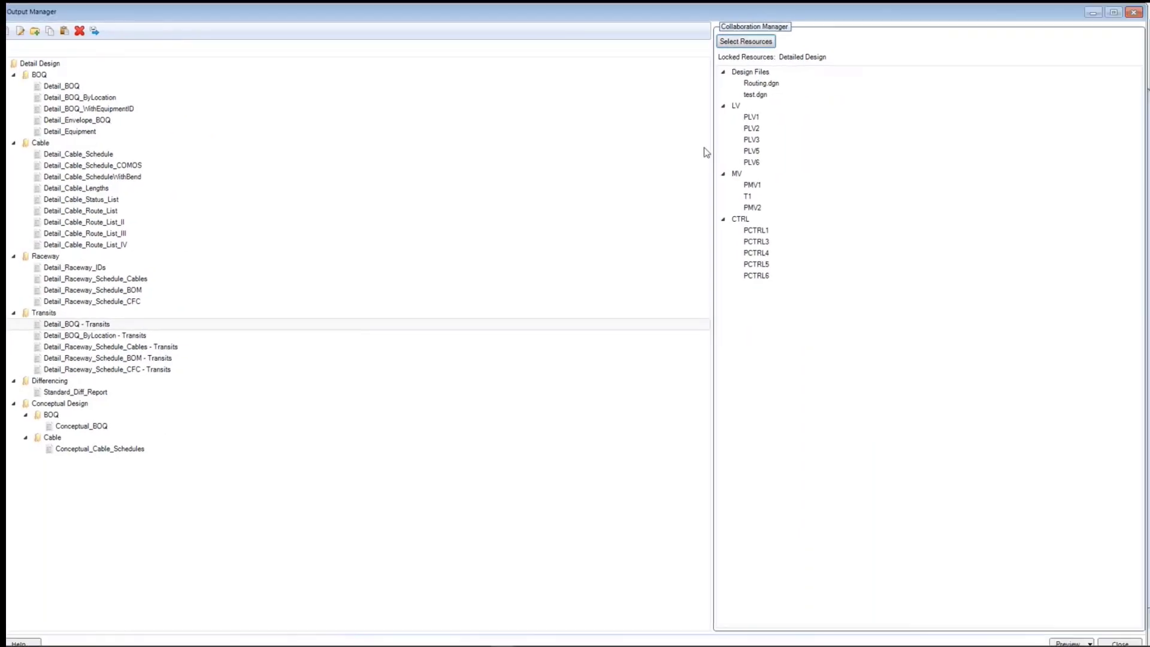
left_click(1065, 642)
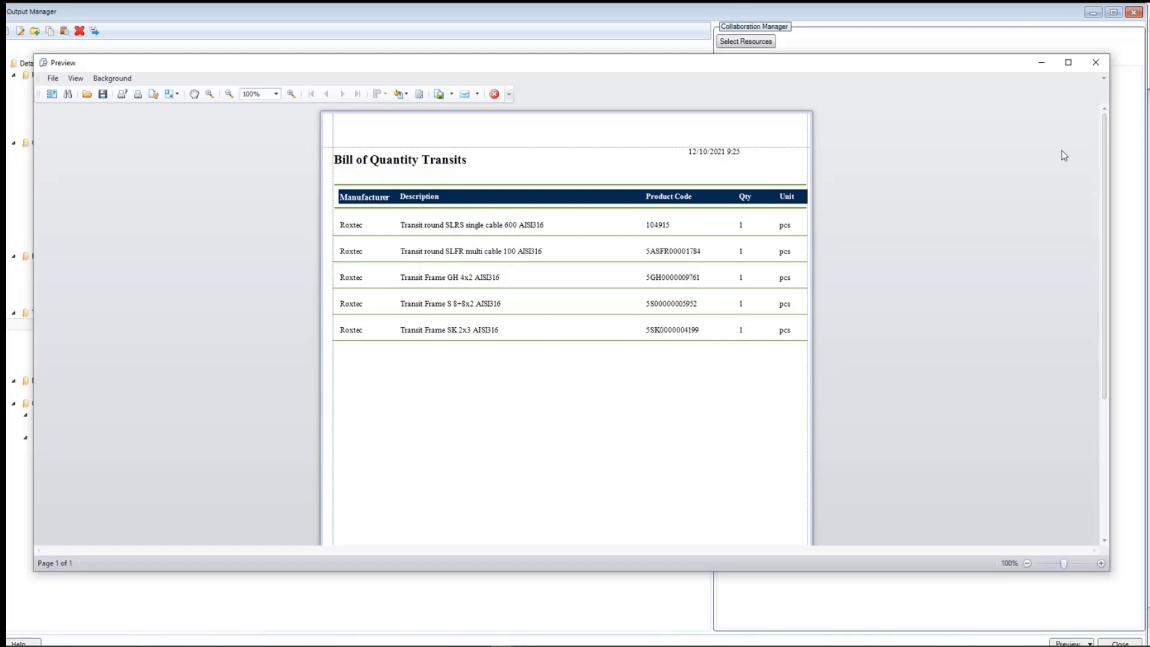
left_click(1094, 66)
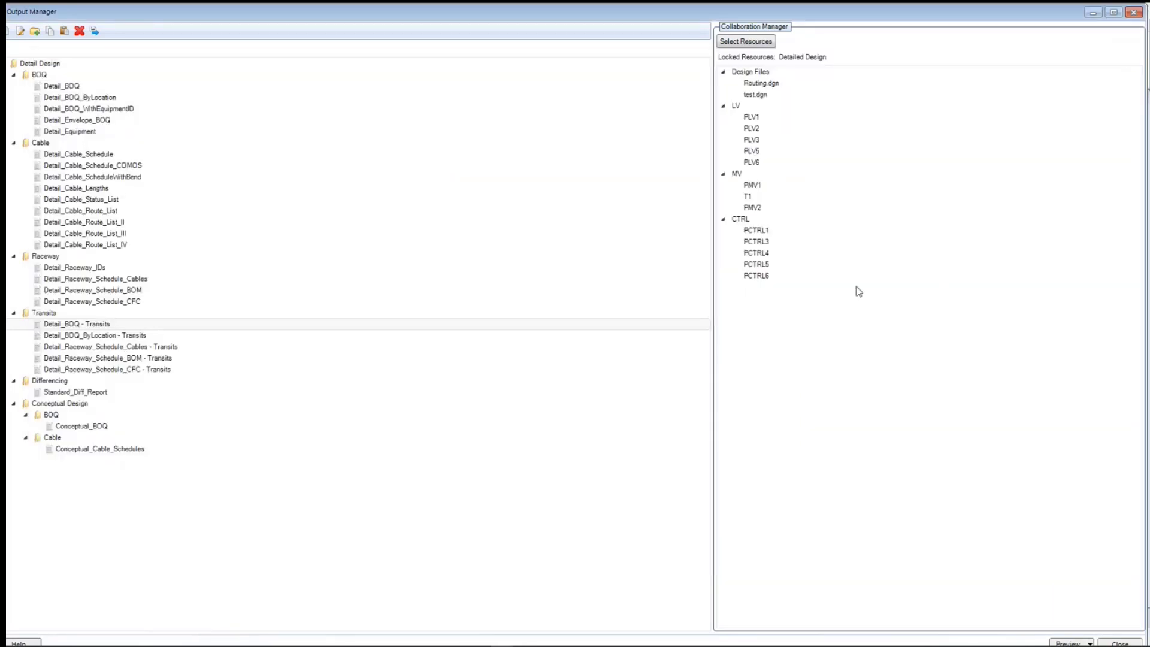
- Preview the Detail_BOQ_ByLocation - Transits Bill of Quantity report
left_click(135, 335)
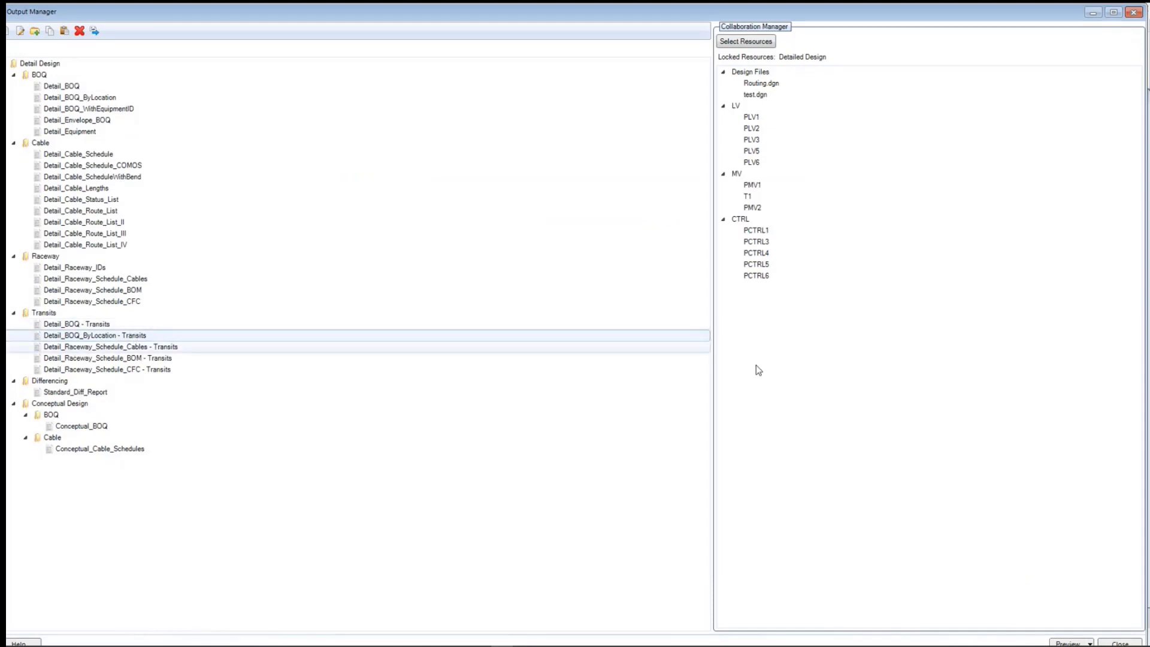
left_click(1063, 640)
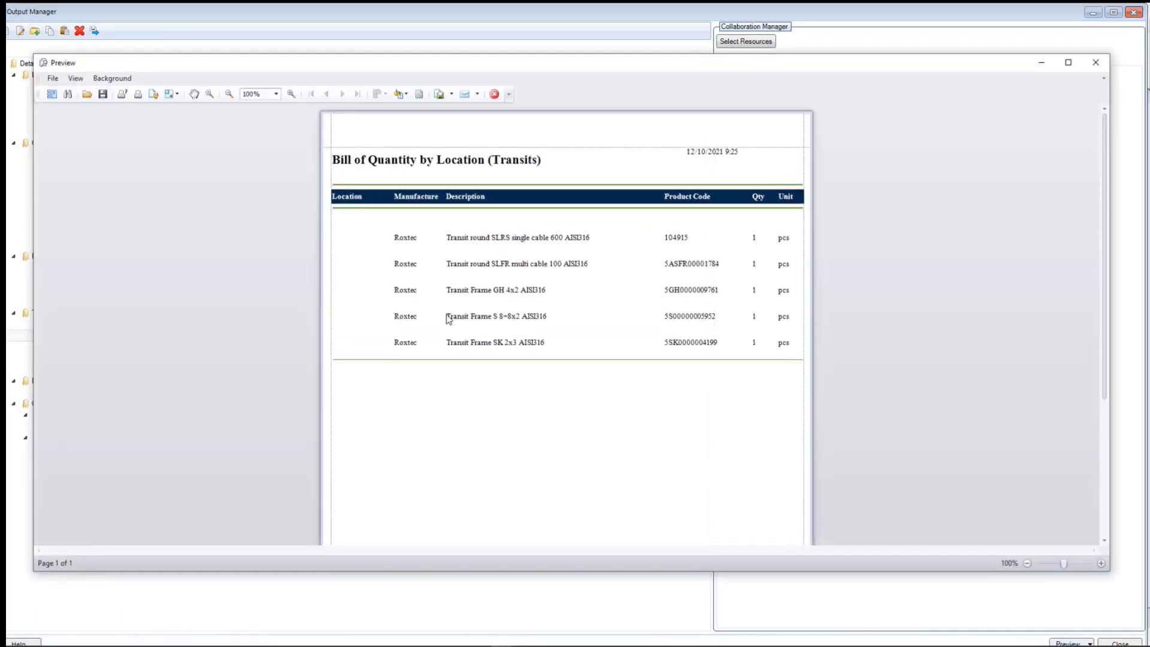